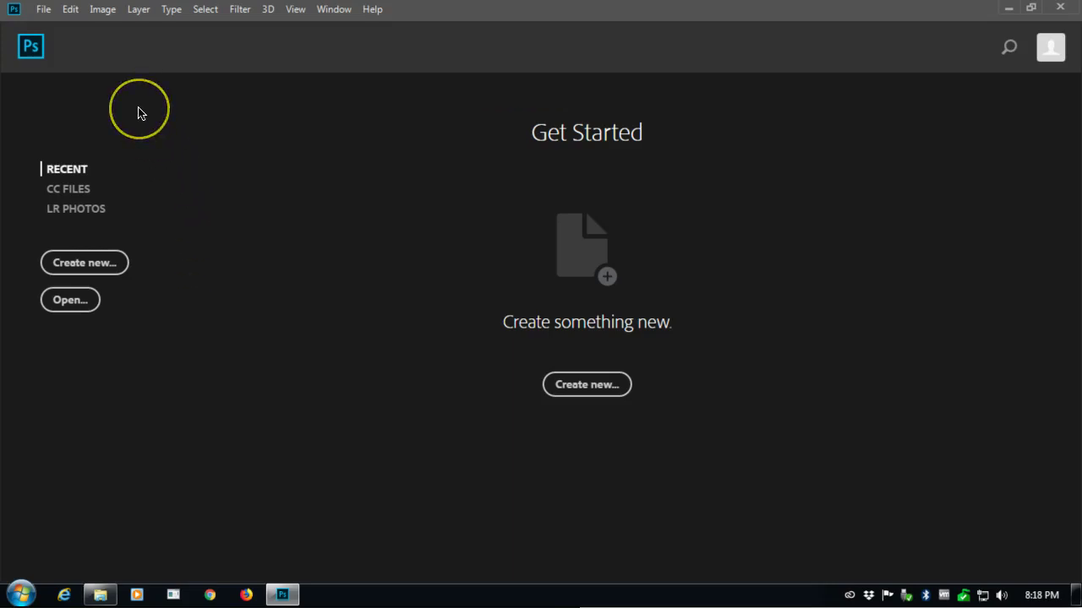
# - Open the ps11_kitty image from the Dropbox folder
pyautogui.click(46, 10)
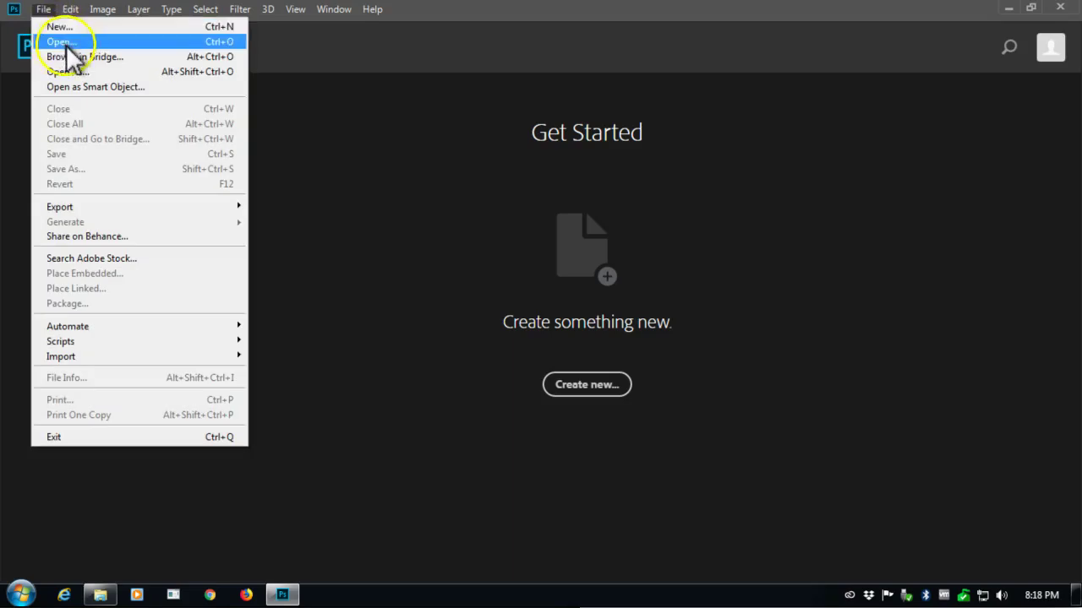
pyautogui.click(165, 41)
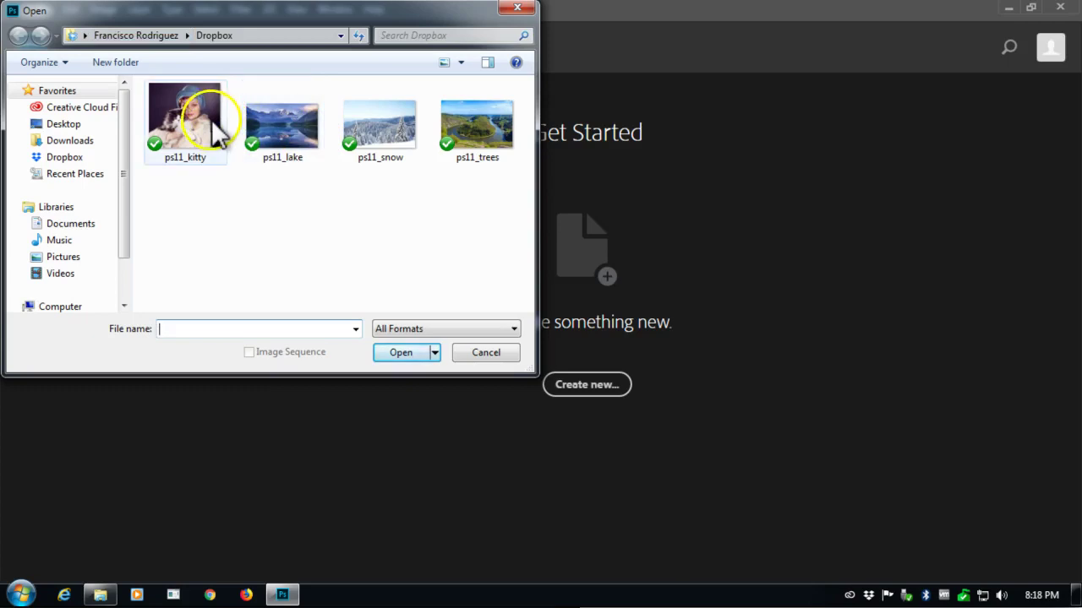
pyautogui.click(210, 154)
pyautogui.click(398, 351)
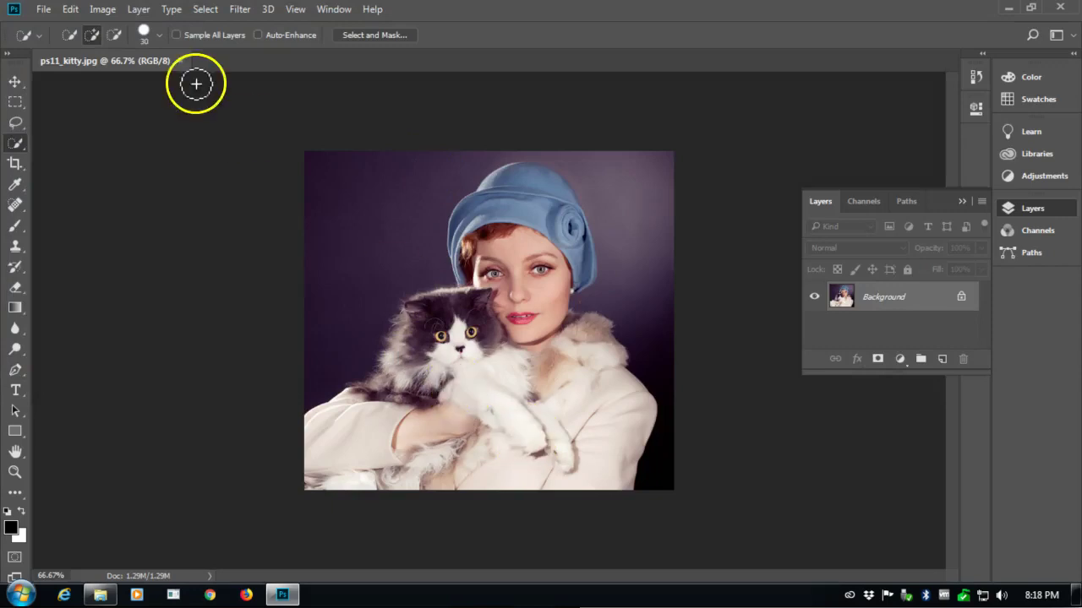
# - Open the ps11_snow image from Dropbox as a second document
pyautogui.click(44, 10)
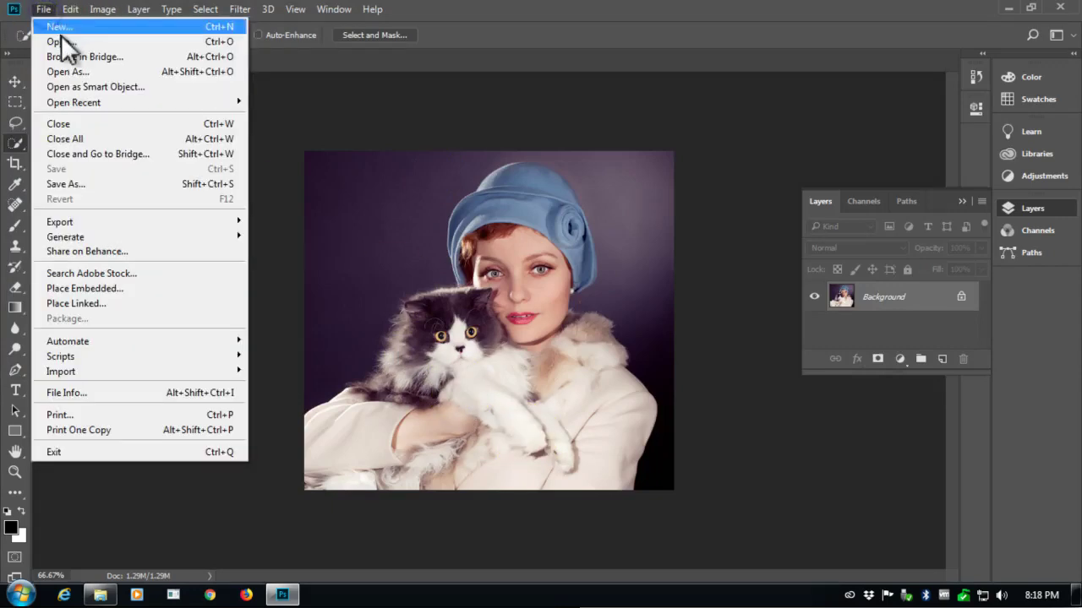
pyautogui.click(61, 42)
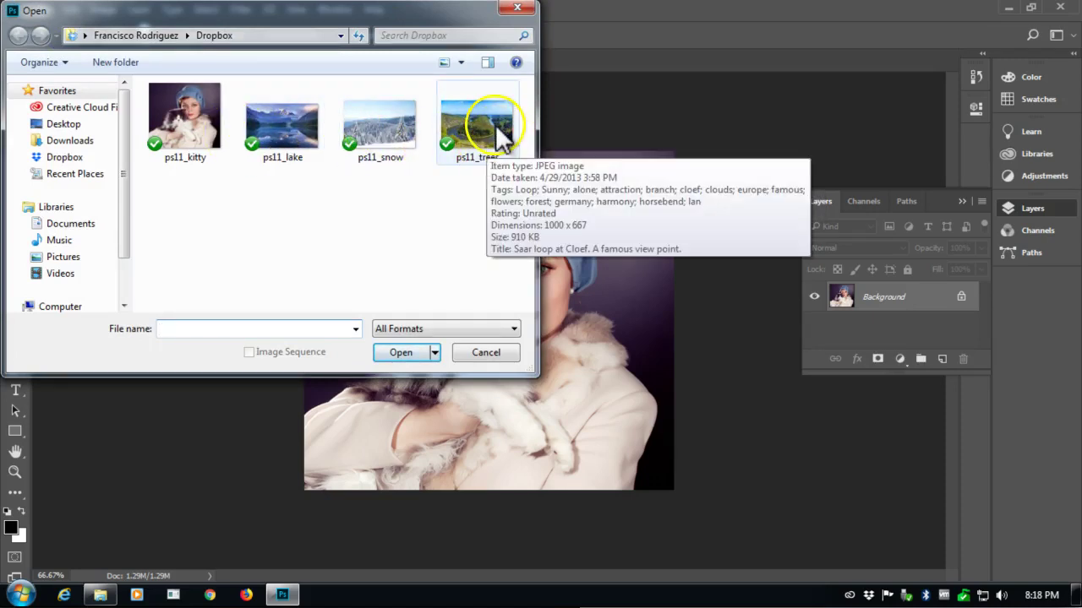
pyautogui.click(395, 135)
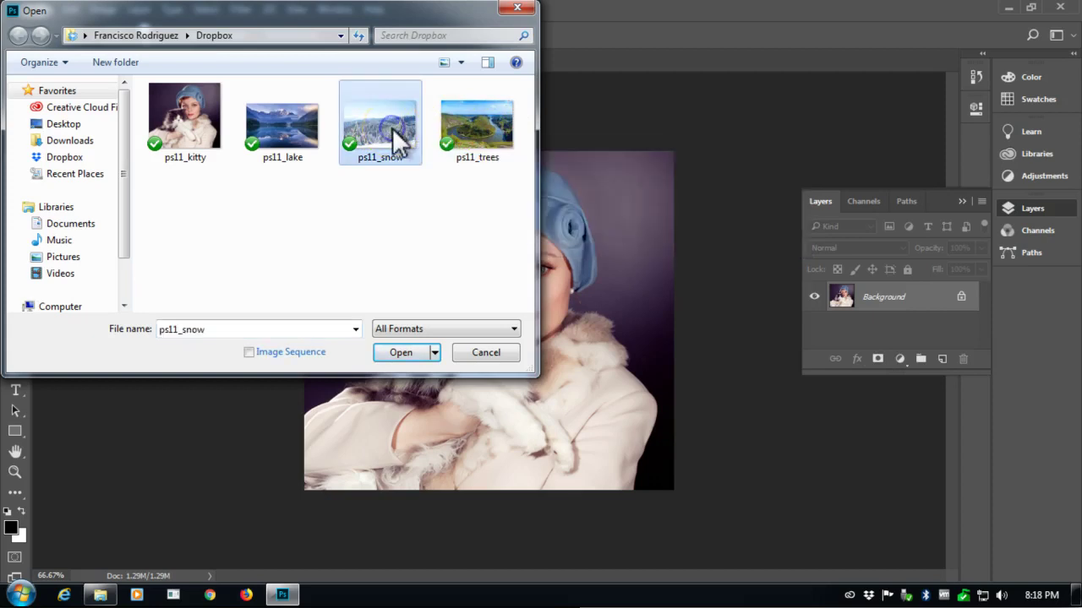
pyautogui.click(414, 355)
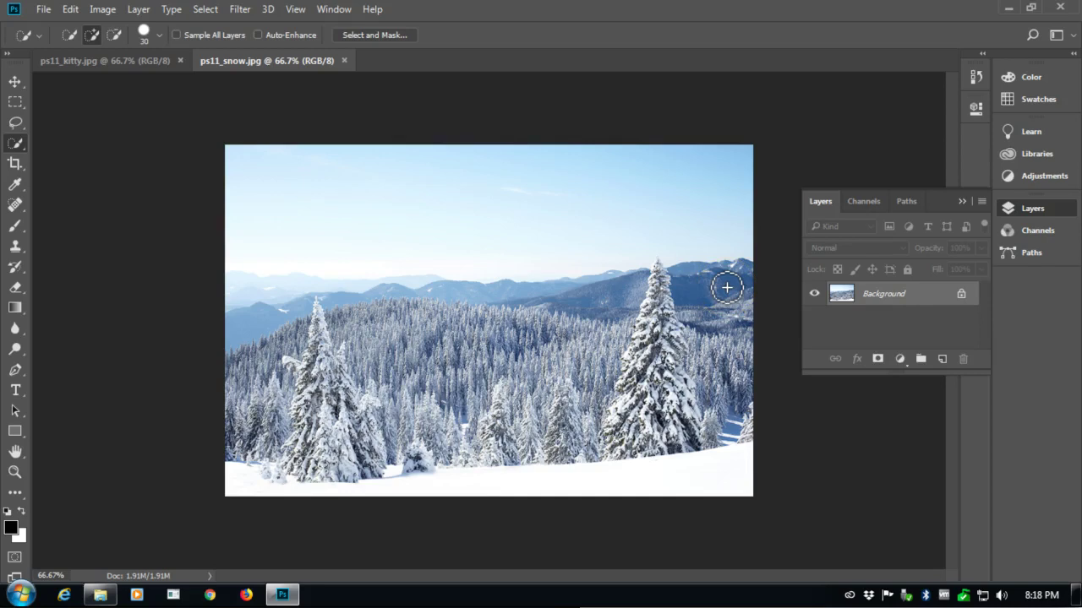
# - Fit the snow photo and ps11_kitty to the window, leaving ps11_kitty in front with Quick Selection active
pyautogui.hotkey('ctrl', '0')
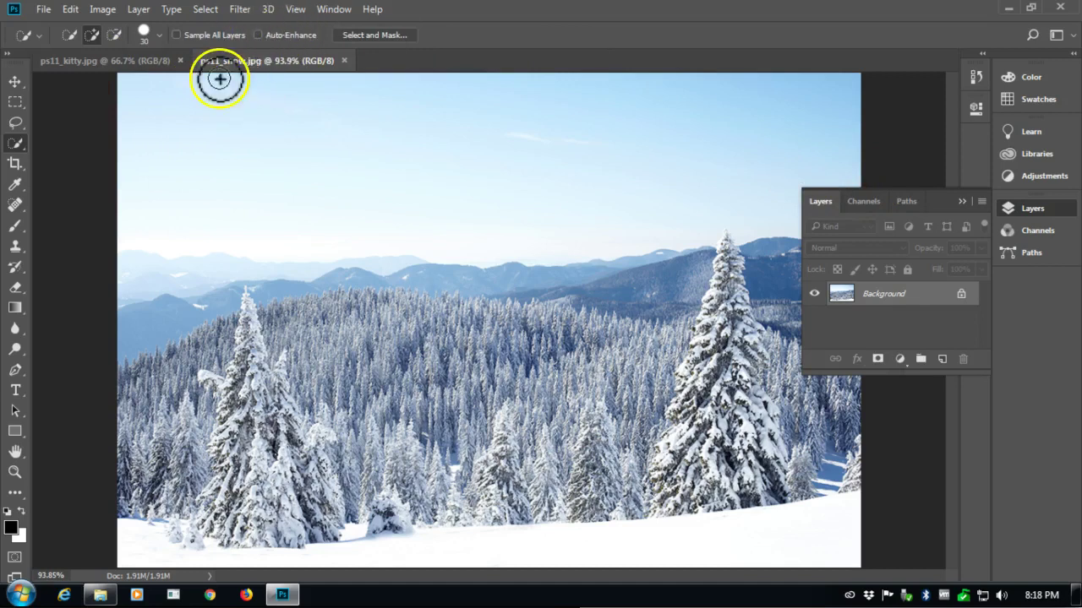
pyautogui.click(131, 71)
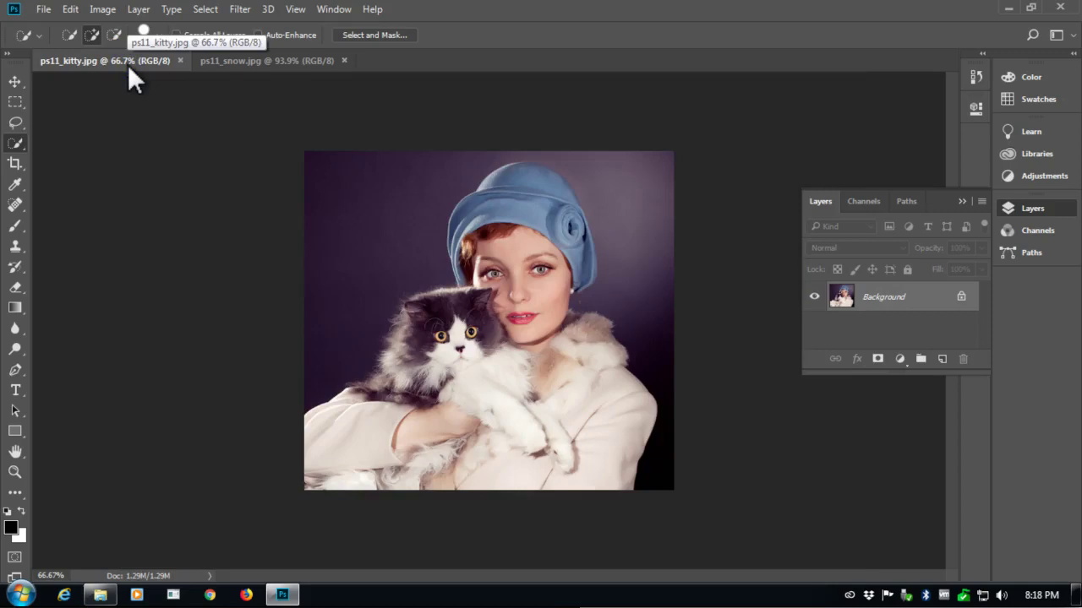
pyautogui.hotkey('ctrl', '0')
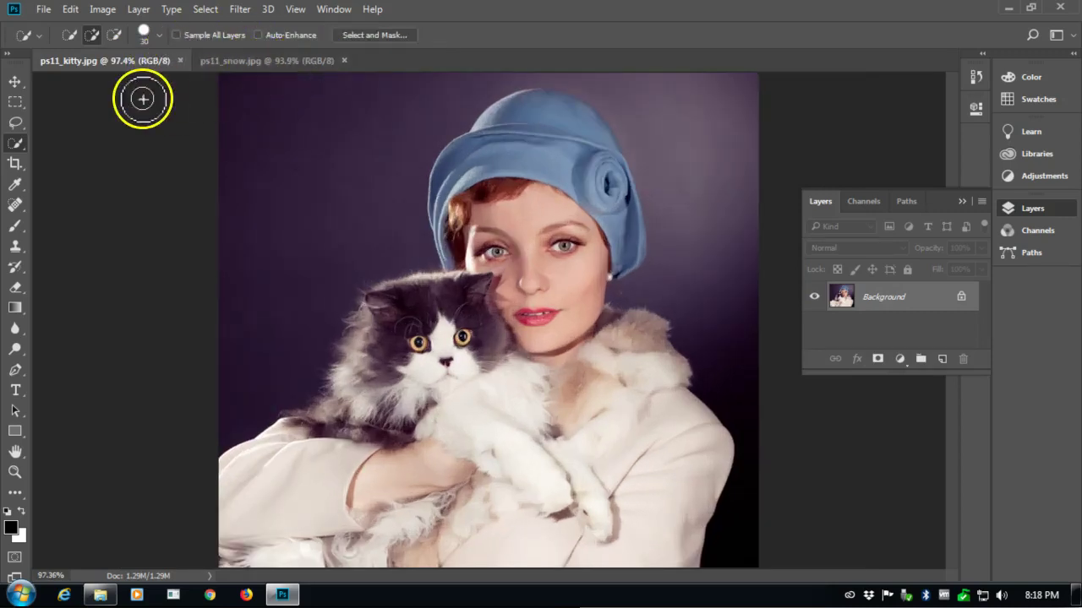
pyautogui.click(334, 10)
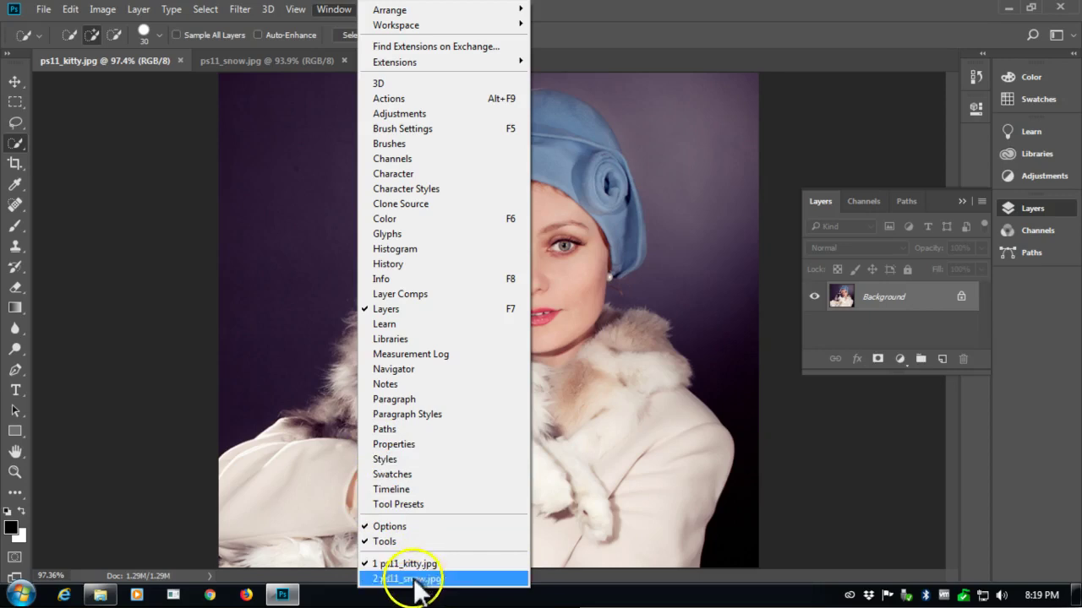
pyautogui.click(161, 240)
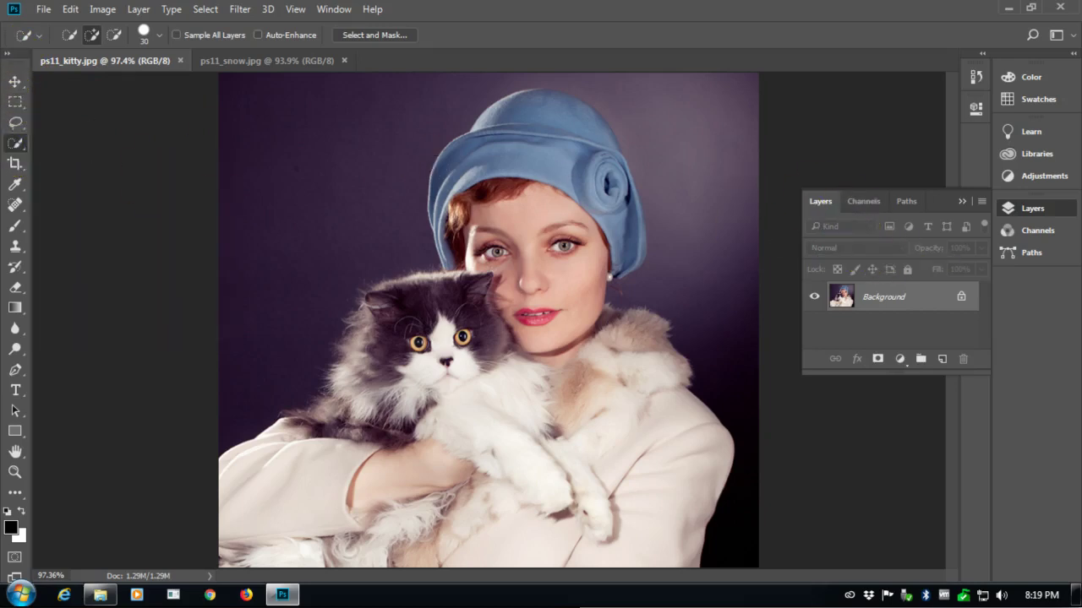
pyautogui.click(16, 144)
# - Collapse the floating Layers panel and reopen it from the Window menu
pyautogui.click(964, 201)
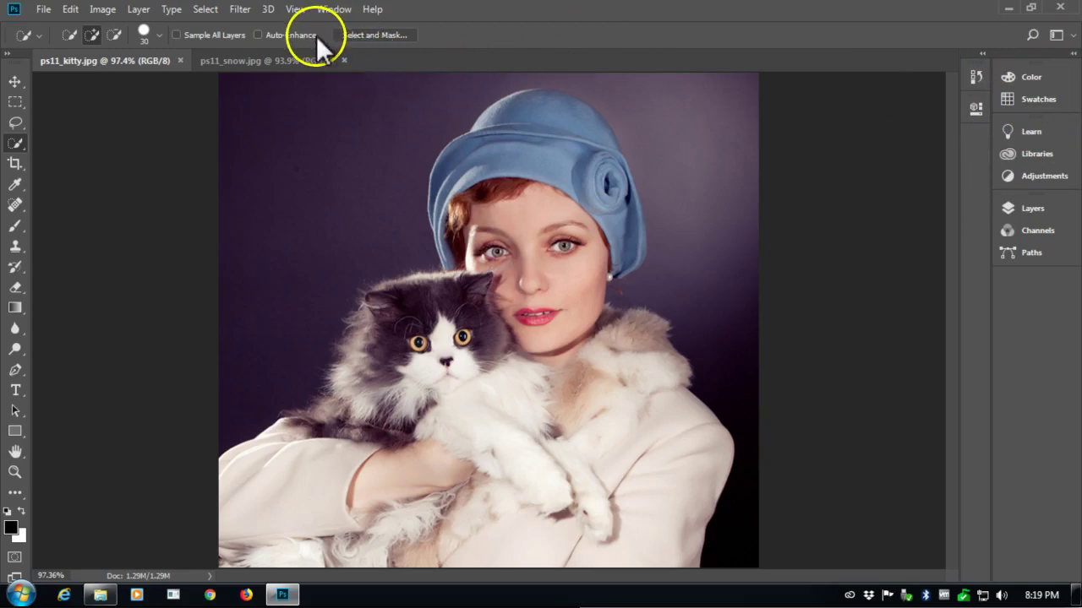
pyautogui.click(339, 15)
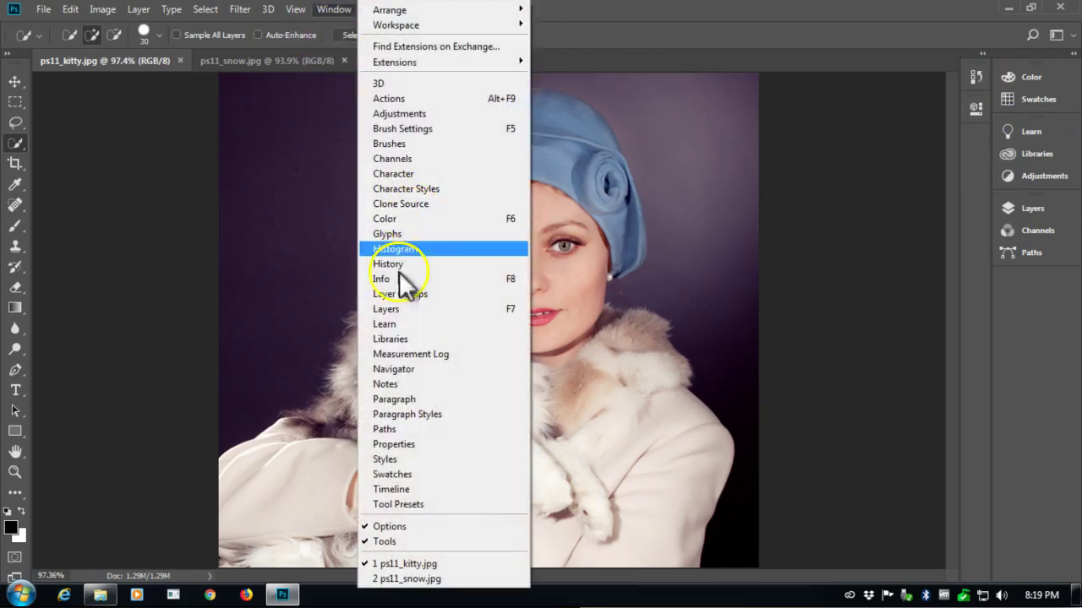
pyautogui.click(395, 307)
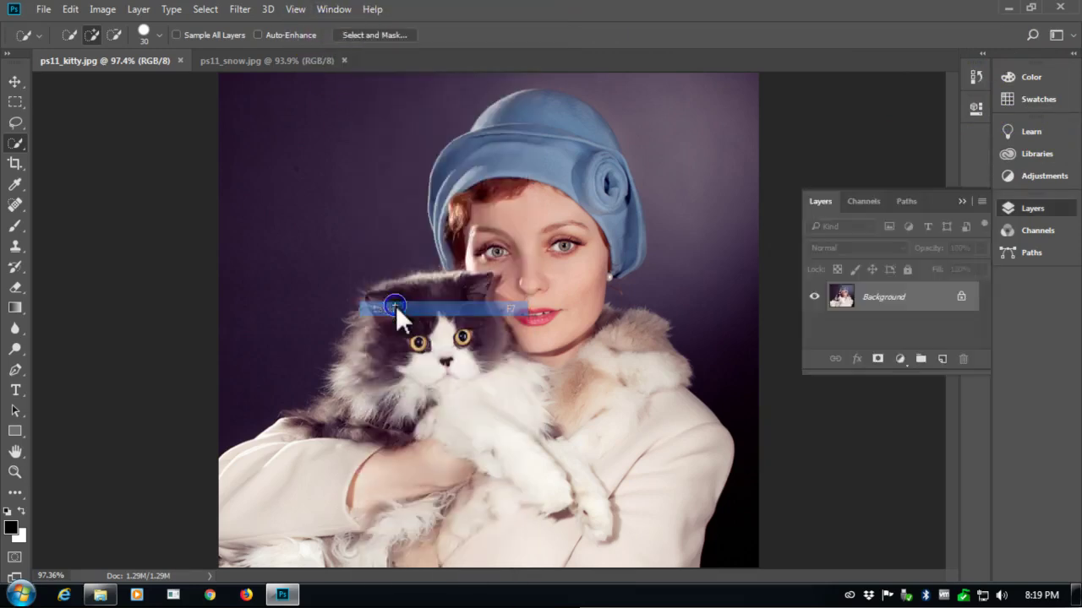
# - Widen the right panel dock, expand the docked panels and collapse the Learn panel
pyautogui.click(985, 164)
pyautogui.moveTo(985, 164); pyautogui.dragTo(910, 162)
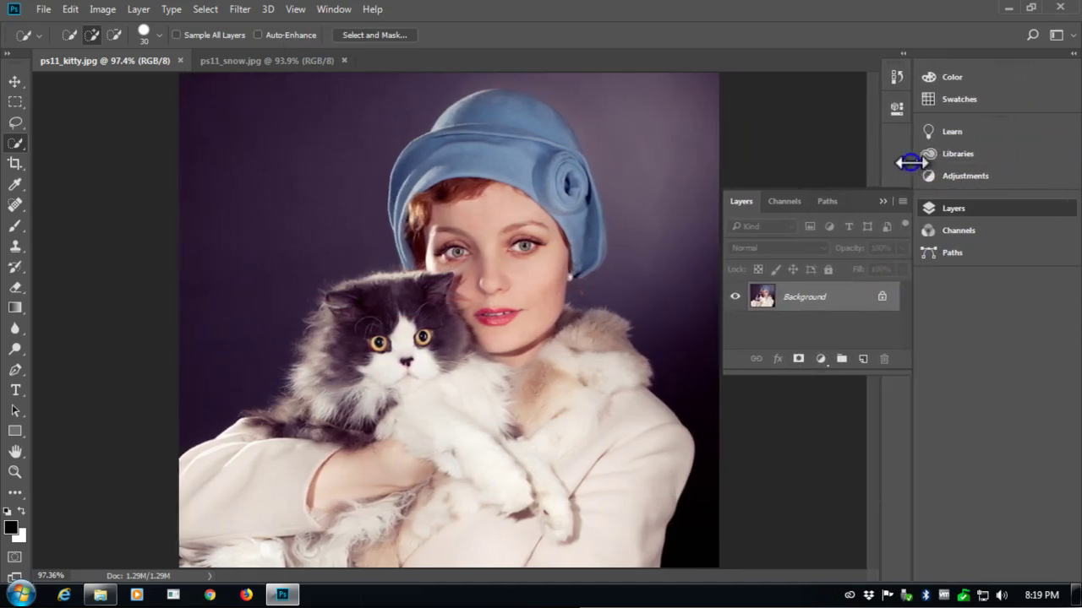
pyautogui.click(1069, 51)
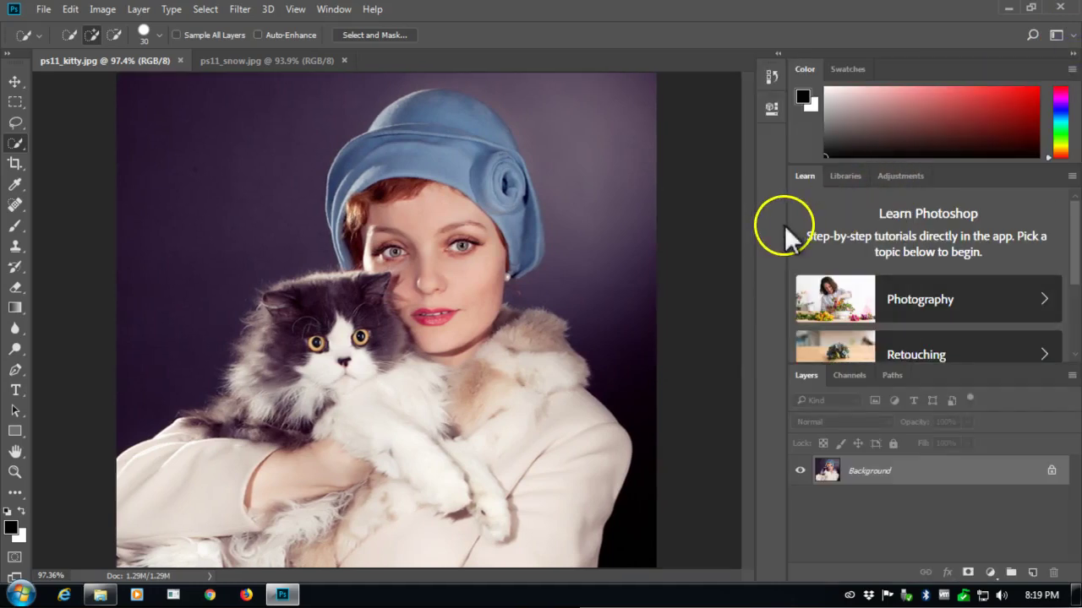
pyautogui.doubleClick(801, 175)
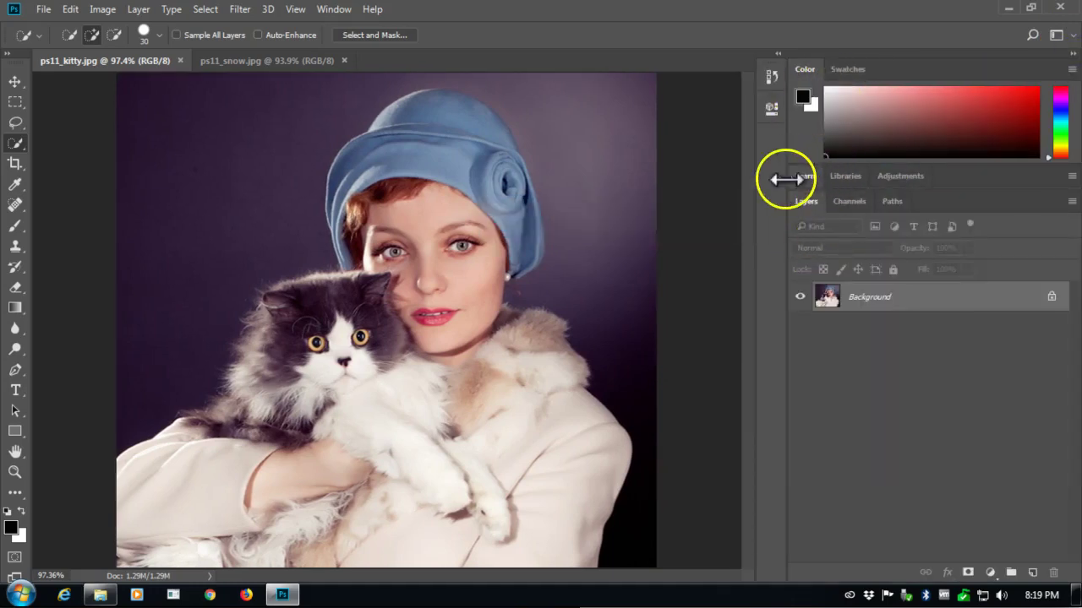
pyautogui.moveTo(786, 178); pyautogui.dragTo(861, 173)
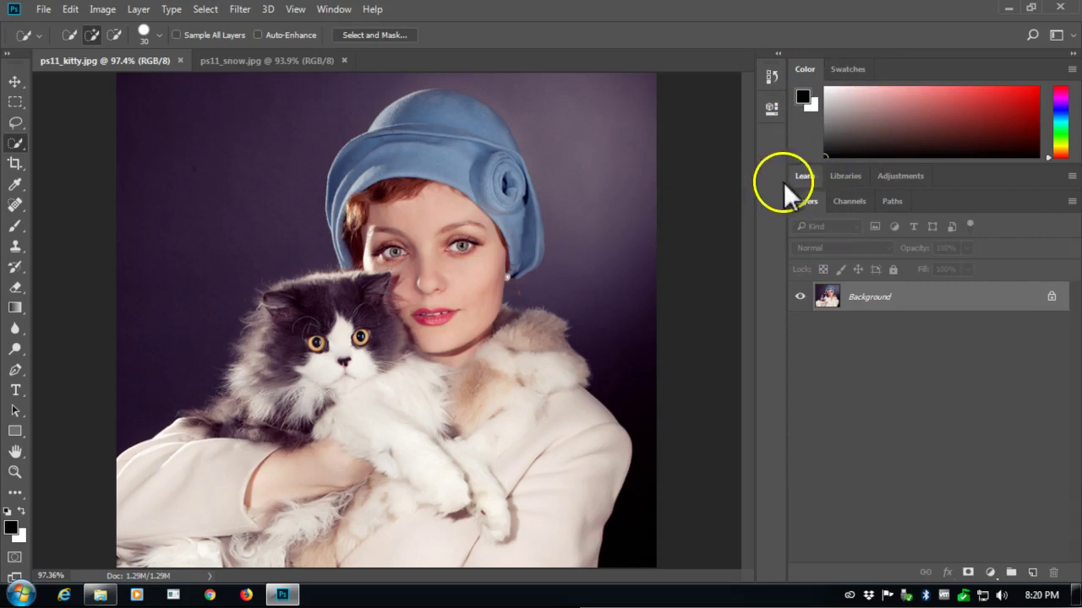
pyautogui.moveTo(786, 181); pyautogui.dragTo(850, 174)
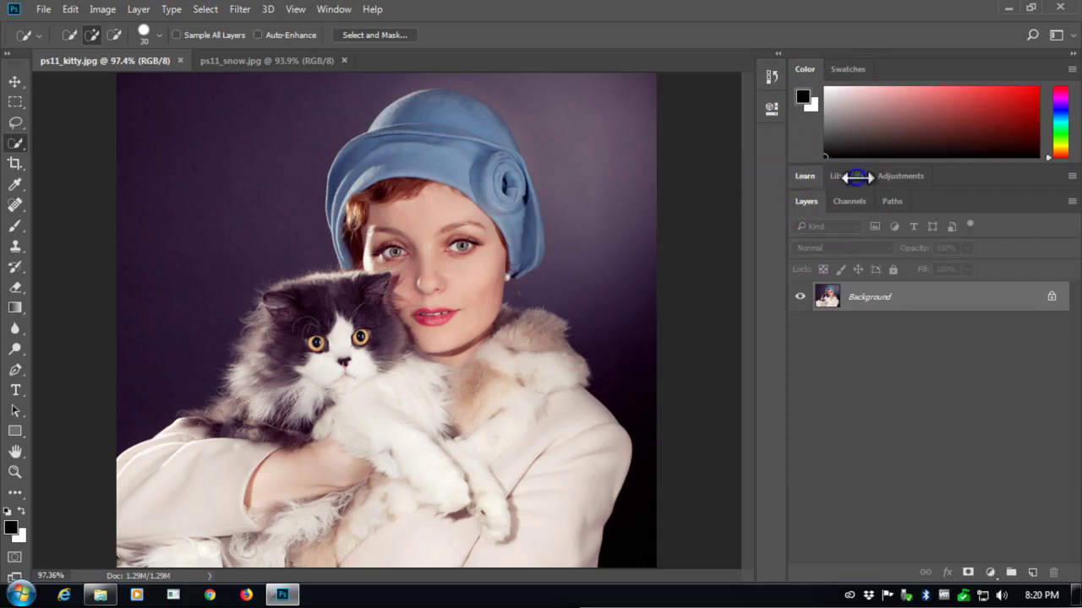
# - Select the Background layer and enter Select and Mask from the options bar
pyautogui.click(861, 297)
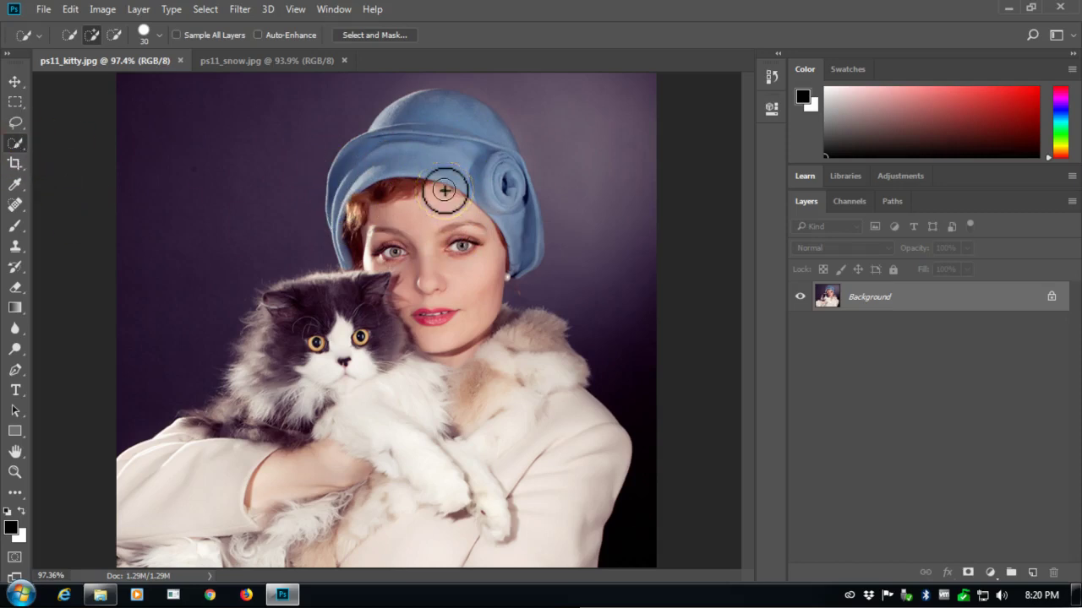
pyautogui.click(397, 35)
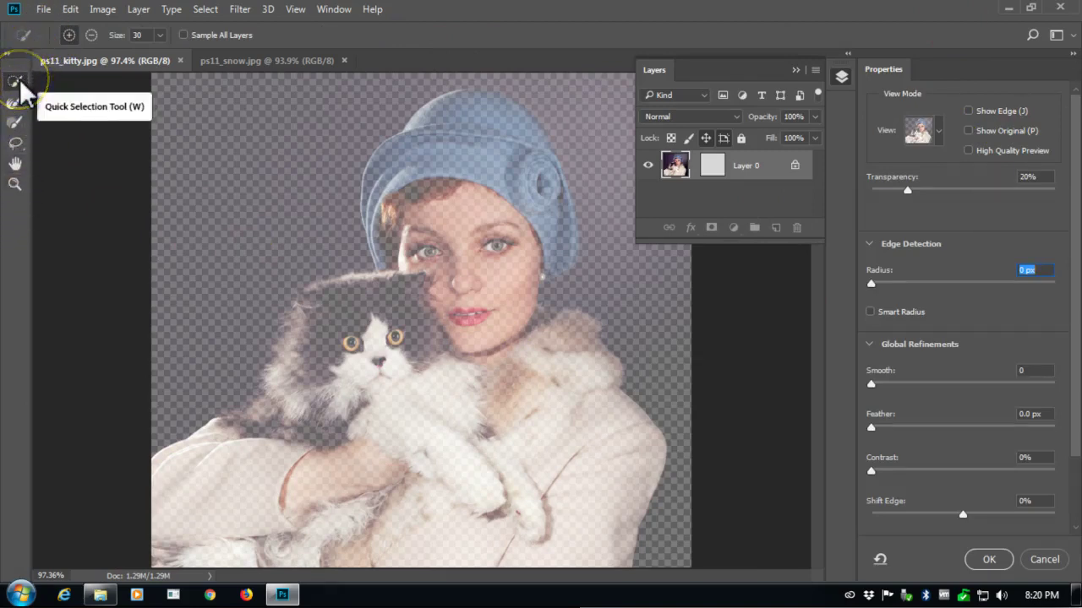
# - Choose the Refine Edge Brush and set its brush size to 30
pyautogui.click(14, 102)
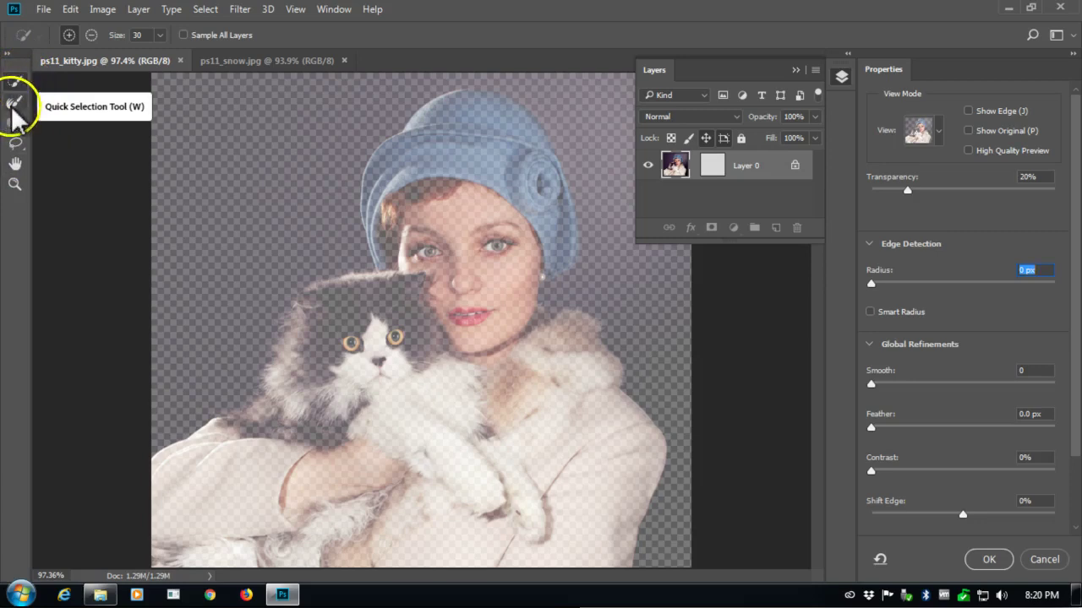
pyautogui.click(142, 37)
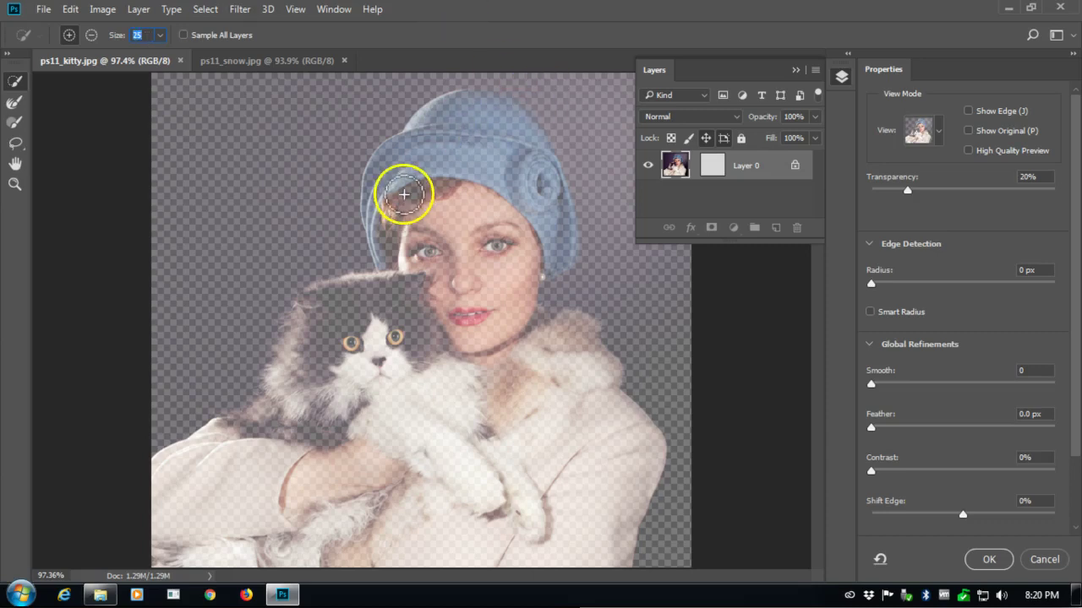
pyautogui.click(159, 35)
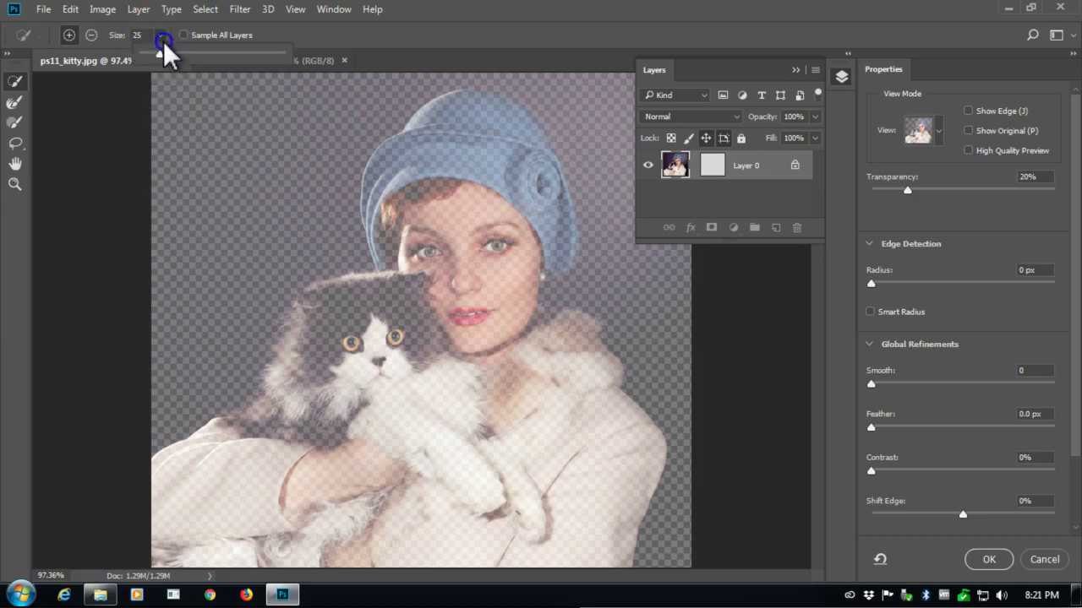
pyautogui.moveTo(163, 54); pyautogui.dragTo(200, 54)
pyautogui.click(154, 52)
pyautogui.moveTo(161, 60); pyautogui.dragTo(160, 57)
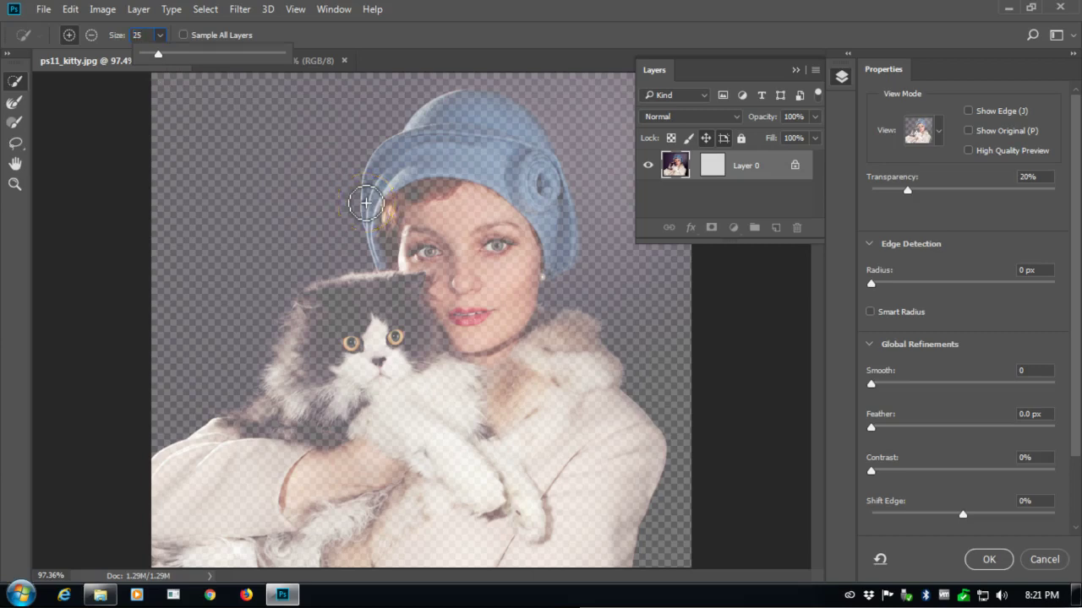
# - Paint refined edges beside and along the hat, then around the hair and left eye
pyautogui.moveTo(271, 221); pyautogui.dragTo(276, 186)
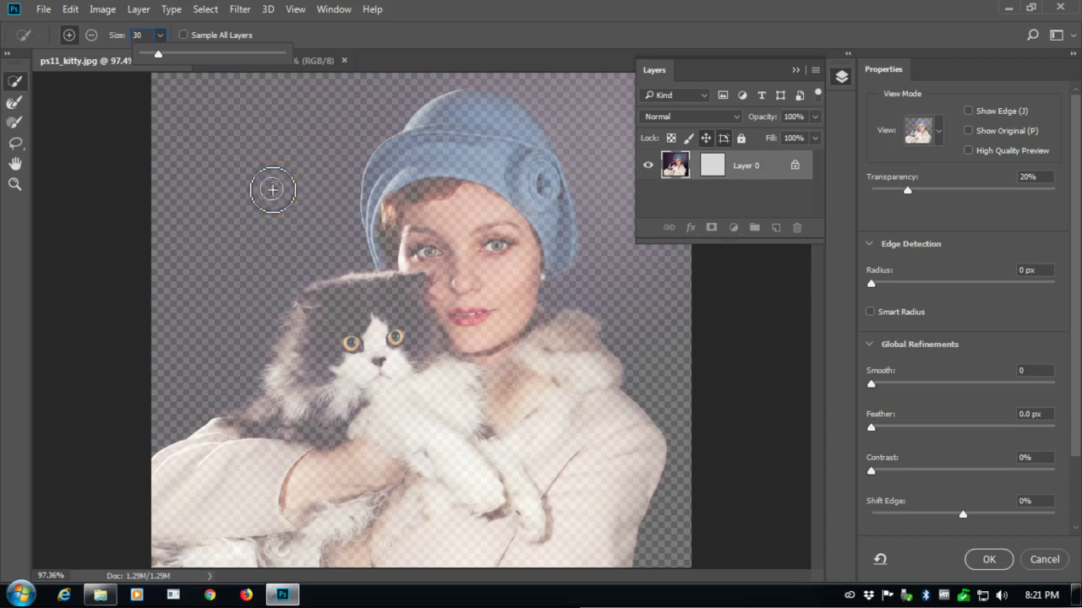
pyautogui.moveTo(272, 190)
pyautogui.mouseDown()
pyautogui.moveTo(373, 122)
pyautogui.moveTo(612, 146)
pyautogui.moveTo(567, 53)
pyautogui.moveTo(476, 117)
pyautogui.moveTo(537, 125)
pyautogui.moveTo(469, 145)
pyautogui.moveTo(693, 159)
pyautogui.moveTo(582, 279)
pyautogui.moveTo(524, 430)
pyautogui.moveTo(459, 261)
pyautogui.moveTo(433, 248)
pyautogui.mouseUp()
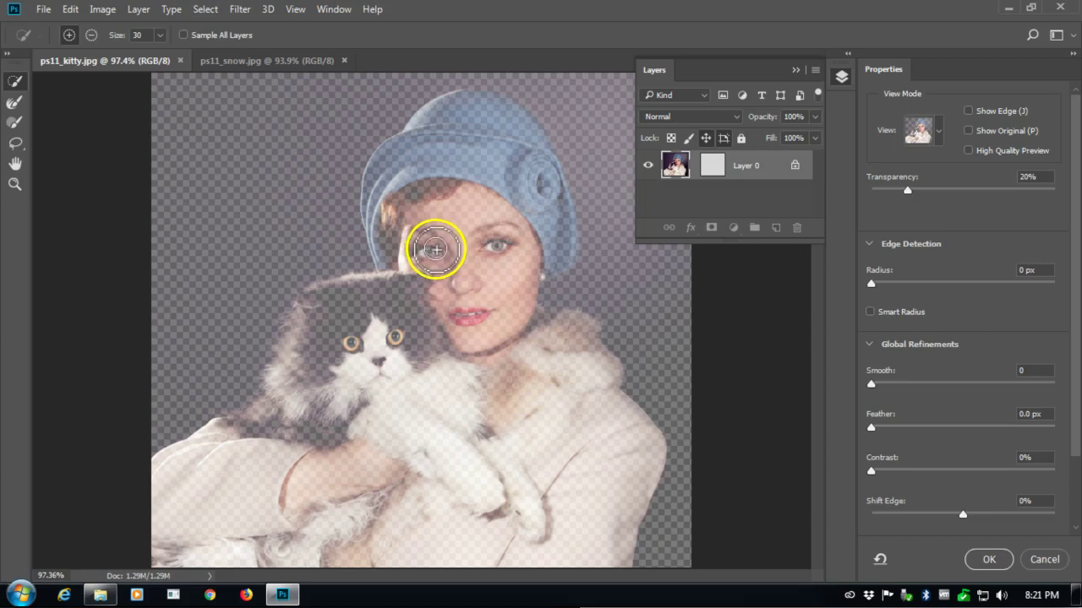
pyautogui.moveTo(436, 248)
pyautogui.mouseDown()
pyautogui.moveTo(340, 187)
pyautogui.moveTo(359, 172)
pyautogui.moveTo(647, 117)
pyautogui.moveTo(556, 148)
pyautogui.mouseUp()
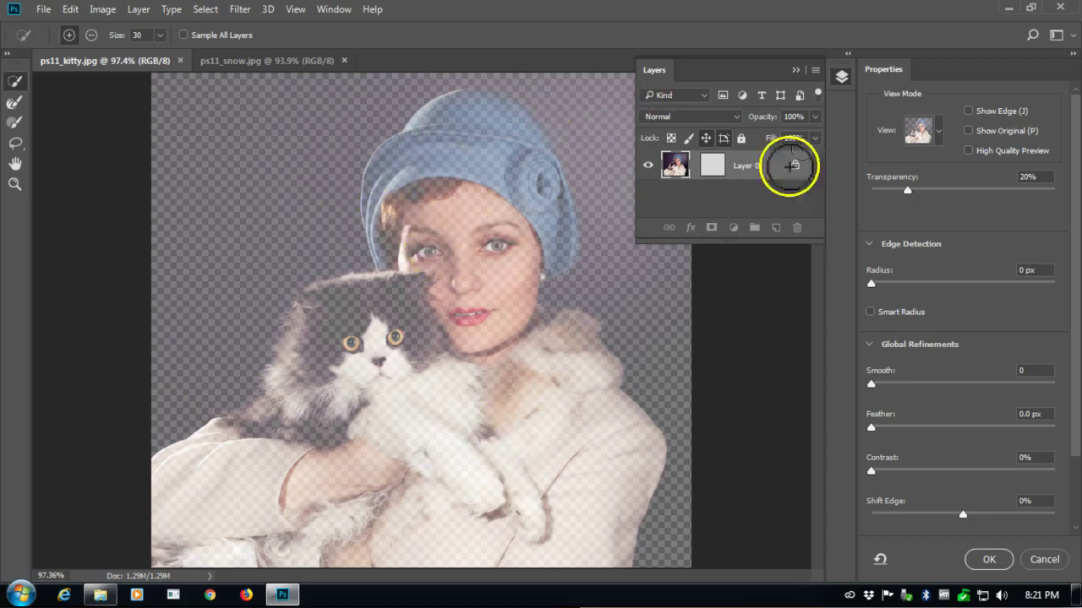
# - Try Onion Skin, Marching Ants, Overlay, On Black, On White, Black & White and On Layers views, ending on Overlay
pyautogui.click(933, 131)
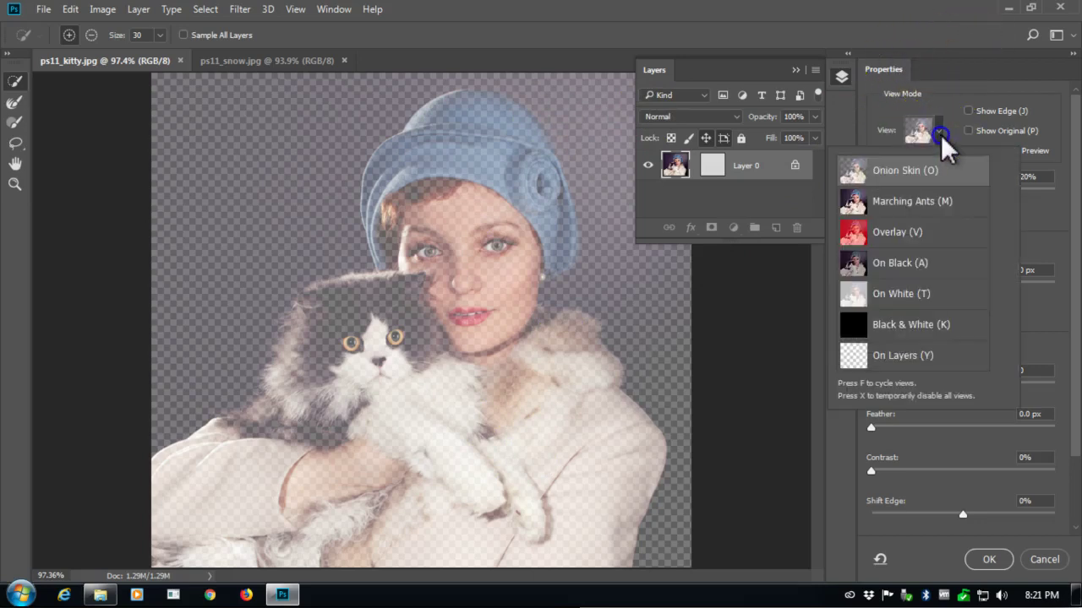
pyautogui.click(913, 169)
pyautogui.click(931, 201)
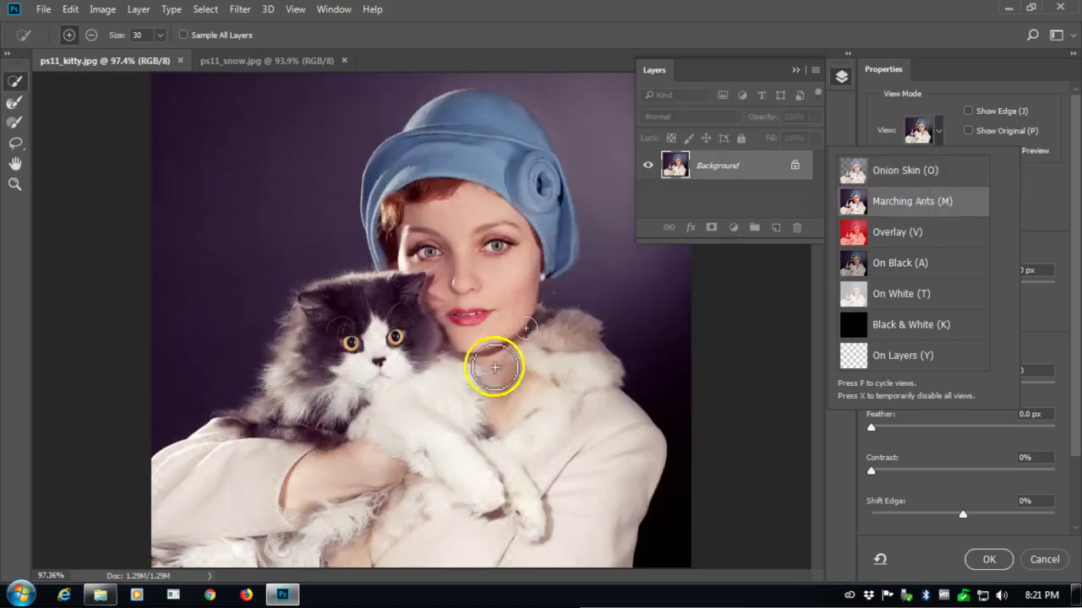
pyautogui.click(915, 237)
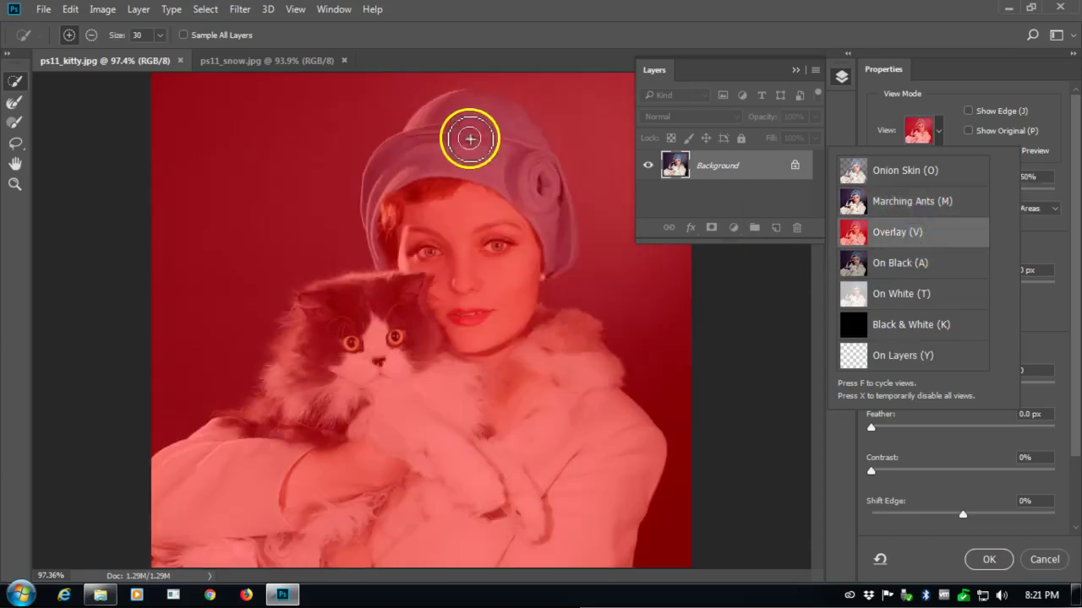
pyautogui.click(925, 265)
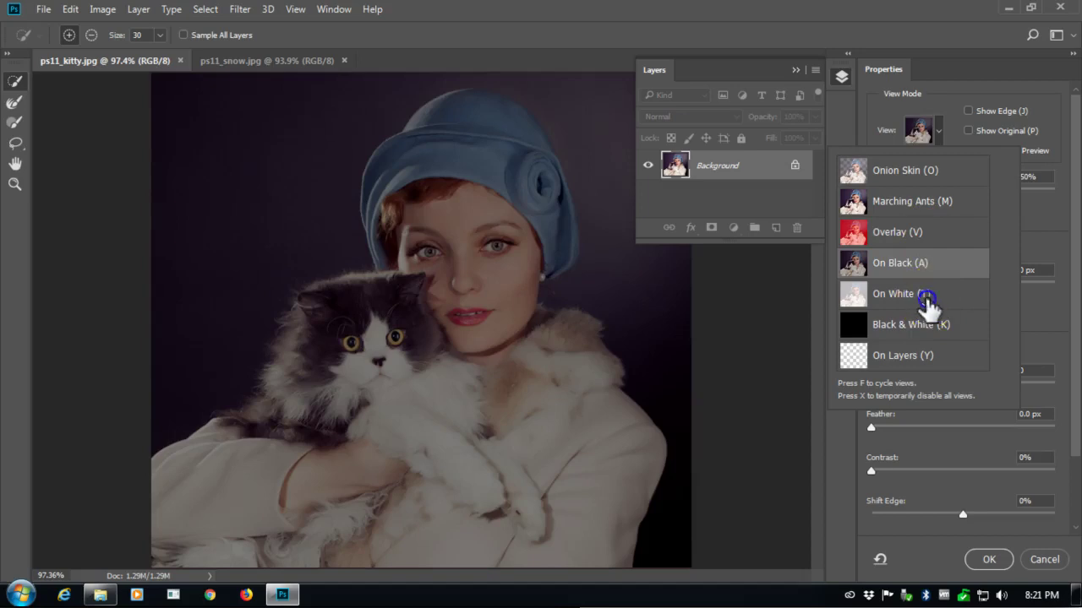
pyautogui.click(926, 297)
pyautogui.click(899, 323)
pyautogui.click(903, 356)
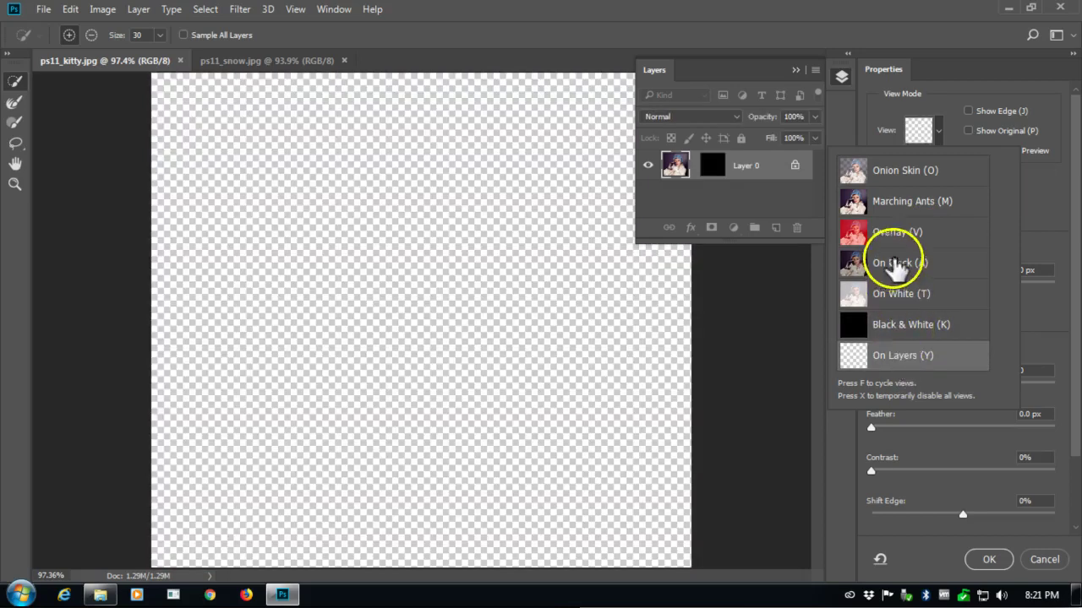
pyautogui.click(894, 241)
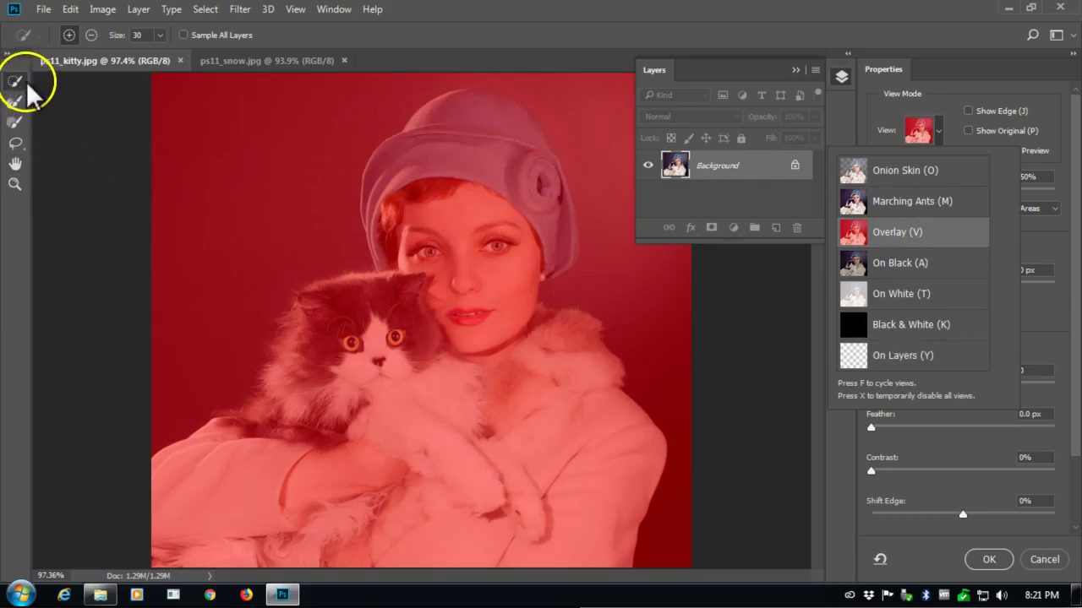
# - Paint Quick Selection strokes over the hat, face, cat's head, hands, cat's body and coat
pyautogui.moveTo(485, 113)
pyautogui.mouseDown()
pyautogui.moveTo(473, 150)
pyautogui.moveTo(560, 212)
pyautogui.mouseUp()
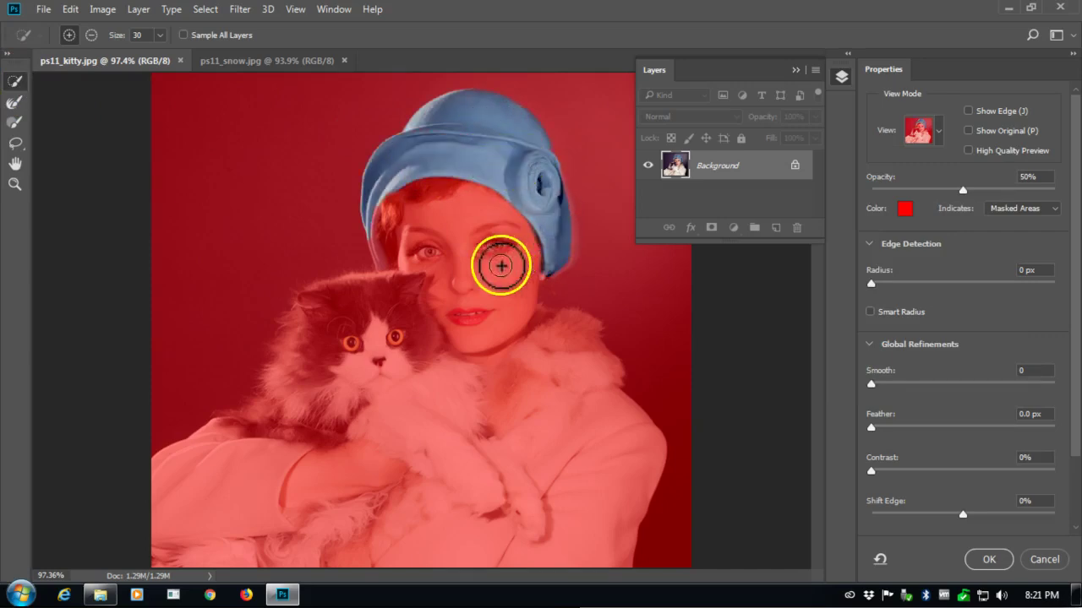
pyautogui.moveTo(502, 265)
pyautogui.mouseDown()
pyautogui.moveTo(472, 339)
pyautogui.moveTo(429, 288)
pyautogui.moveTo(405, 319)
pyautogui.moveTo(388, 417)
pyautogui.moveTo(379, 325)
pyautogui.moveTo(383, 343)
pyautogui.moveTo(397, 338)
pyautogui.moveTo(356, 350)
pyautogui.moveTo(321, 341)
pyautogui.moveTo(320, 352)
pyautogui.moveTo(396, 336)
pyautogui.moveTo(355, 342)
pyautogui.moveTo(282, 427)
pyautogui.moveTo(191, 487)
pyautogui.mouseUp()
pyautogui.moveTo(276, 518)
pyautogui.mouseDown()
pyautogui.moveTo(310, 465)
pyautogui.moveTo(325, 469)
pyautogui.mouseUp()
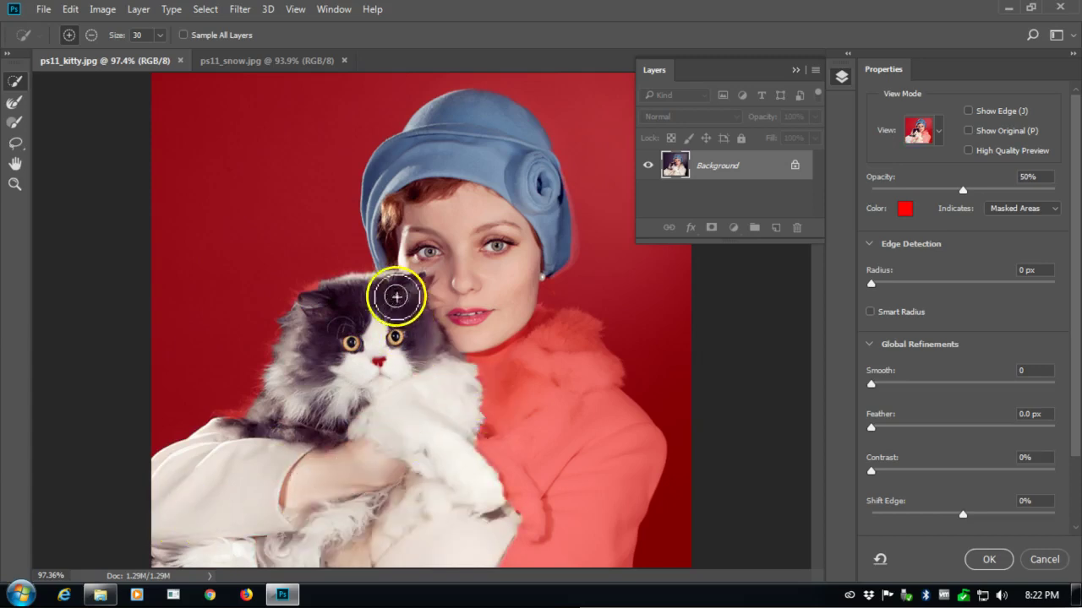
pyautogui.moveTo(376, 323)
pyautogui.mouseDown()
pyautogui.moveTo(402, 482)
pyautogui.moveTo(432, 435)
pyautogui.moveTo(435, 489)
pyautogui.moveTo(458, 489)
pyautogui.moveTo(510, 446)
pyautogui.moveTo(502, 400)
pyautogui.moveTo(555, 491)
pyautogui.mouseUp()
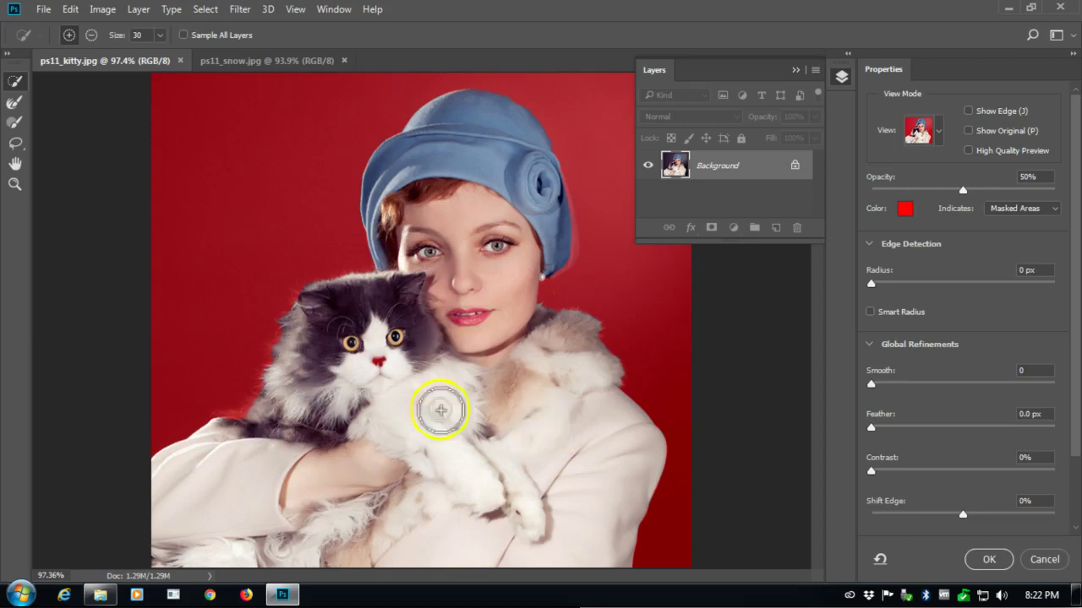
pyautogui.moveTo(554, 233); pyautogui.dragTo(565, 179)
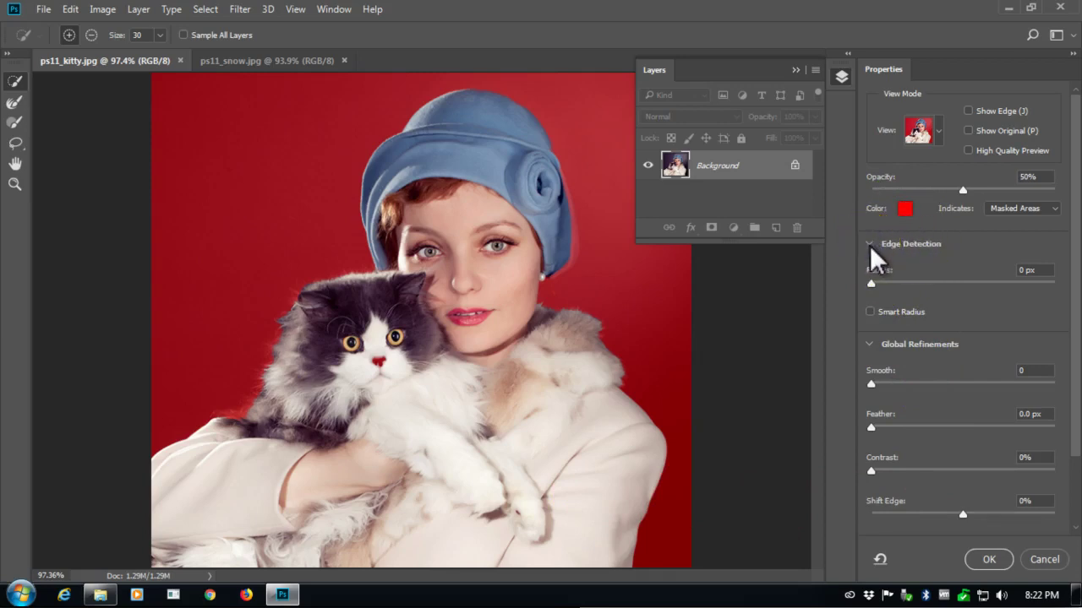
# - Set the Edge Detection Radius to 5 px
pyautogui.click(869, 244)
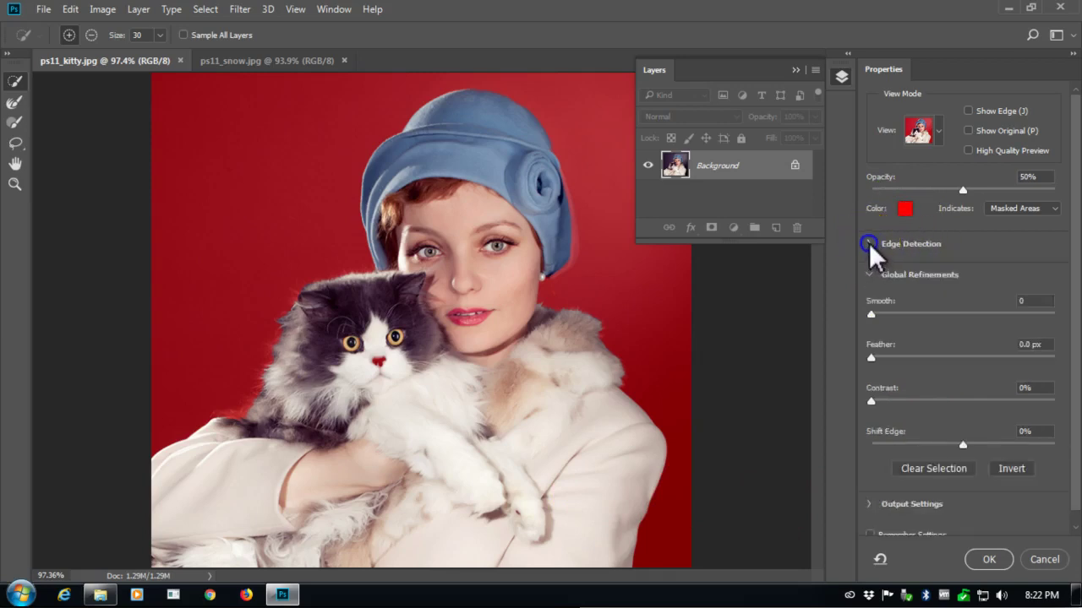
pyautogui.click(868, 243)
pyautogui.moveTo(871, 283); pyautogui.dragTo(1034, 282)
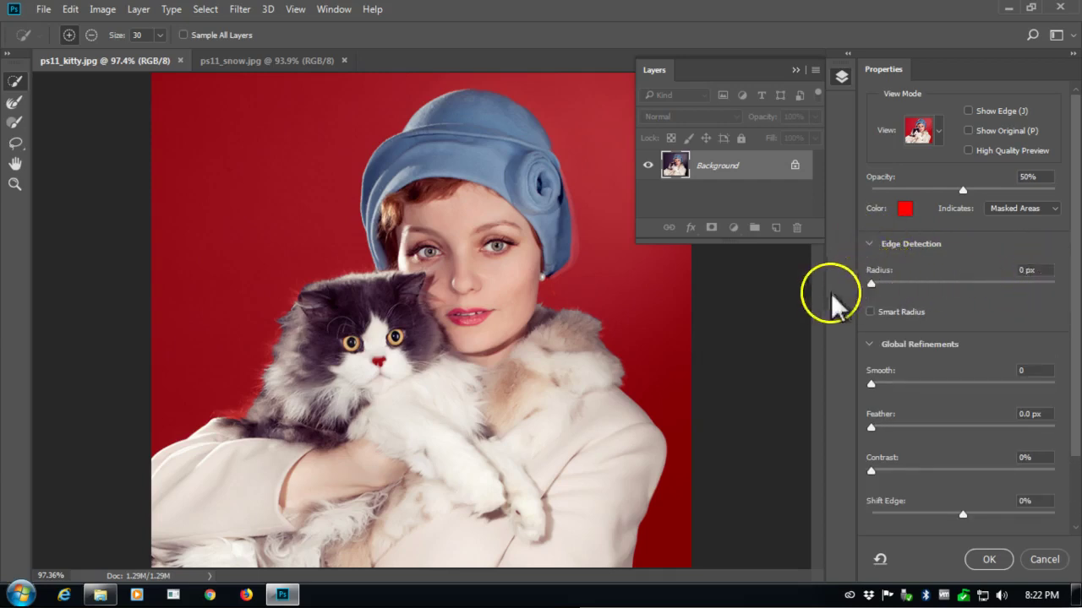
pyautogui.click(917, 284)
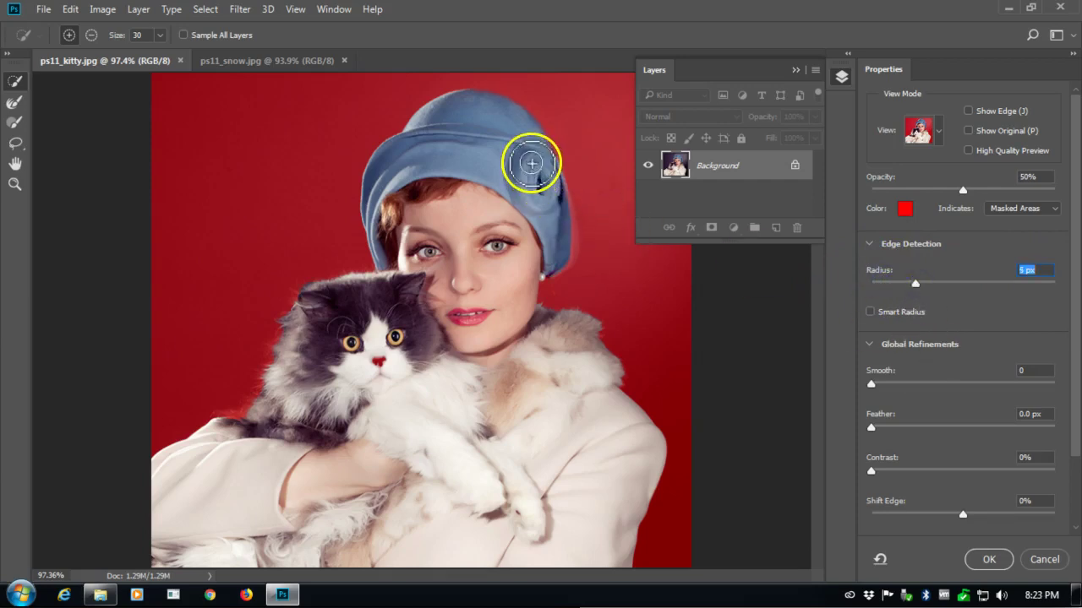
# - Brush refined edges along the hat, hair, lower-left arm and the cat's fur
pyautogui.moveTo(532, 145); pyautogui.dragTo(541, 165)
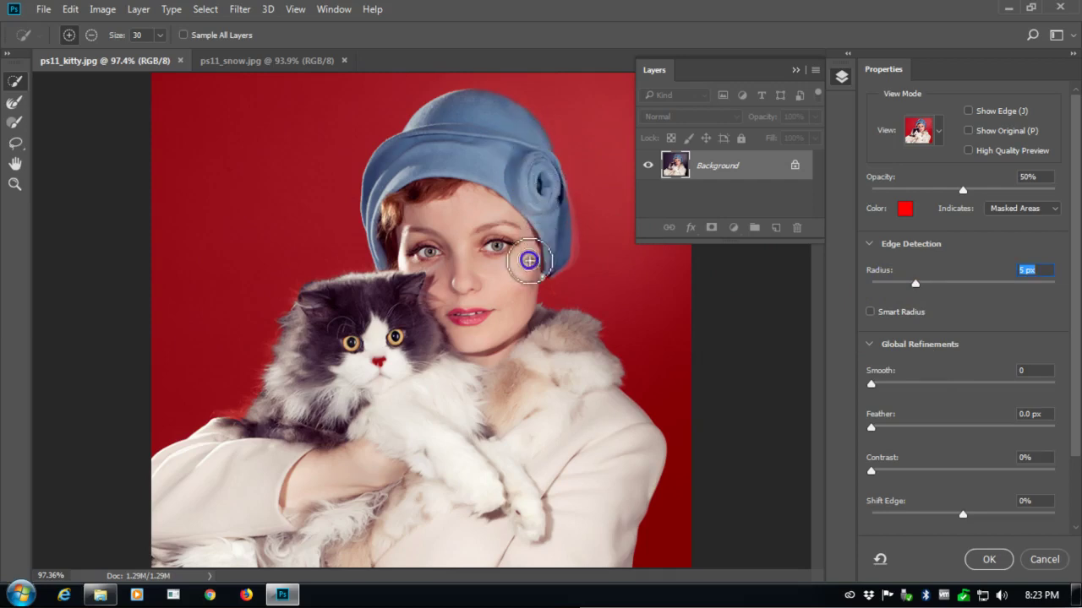
pyautogui.moveTo(525, 268)
pyautogui.mouseDown()
pyautogui.moveTo(555, 205)
pyautogui.moveTo(515, 264)
pyautogui.moveTo(515, 282)
pyautogui.moveTo(580, 357)
pyautogui.moveTo(618, 449)
pyautogui.moveTo(612, 556)
pyautogui.mouseUp()
pyautogui.moveTo(253, 539)
pyautogui.mouseDown()
pyautogui.moveTo(177, 494)
pyautogui.moveTo(177, 471)
pyautogui.moveTo(200, 450)
pyautogui.mouseUp()
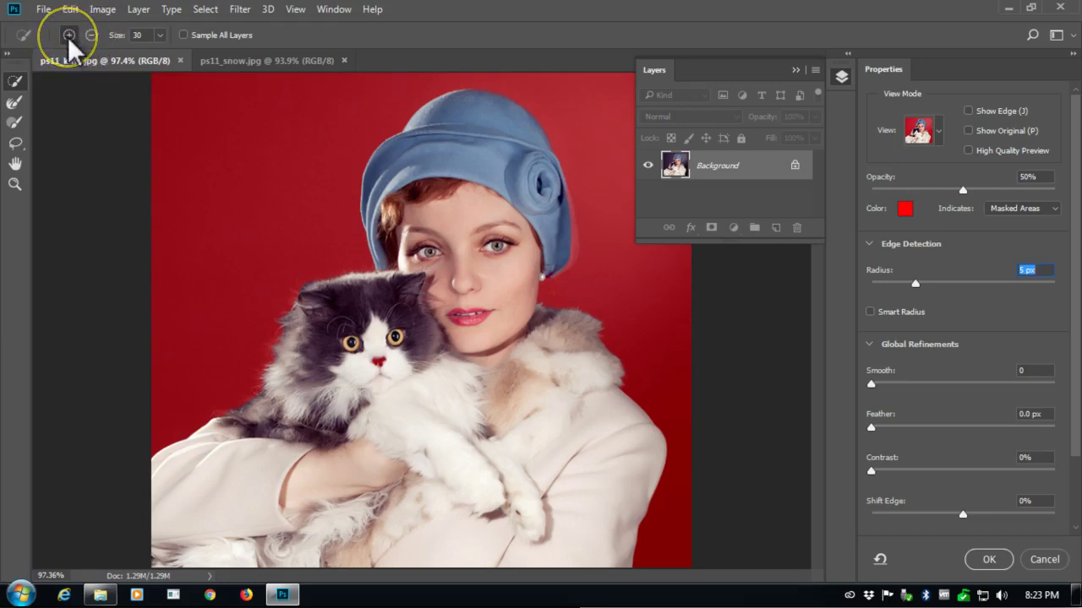
pyautogui.moveTo(338, 326); pyautogui.dragTo(320, 295)
pyautogui.moveTo(275, 415)
pyautogui.mouseDown()
pyautogui.moveTo(352, 353)
pyautogui.moveTo(400, 255)
pyautogui.mouseUp()
pyautogui.moveTo(400, 183)
pyautogui.mouseDown()
pyautogui.moveTo(458, 133)
pyautogui.moveTo(490, 130)
pyautogui.mouseUp()
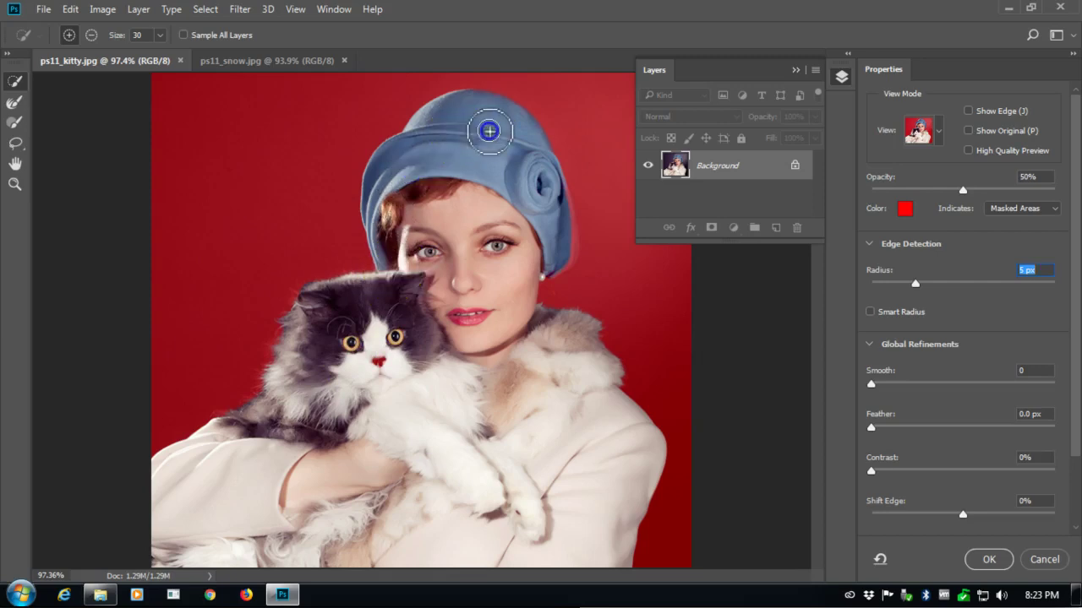
# - Switch the View Mode to On White (T)
pyautogui.click(937, 130)
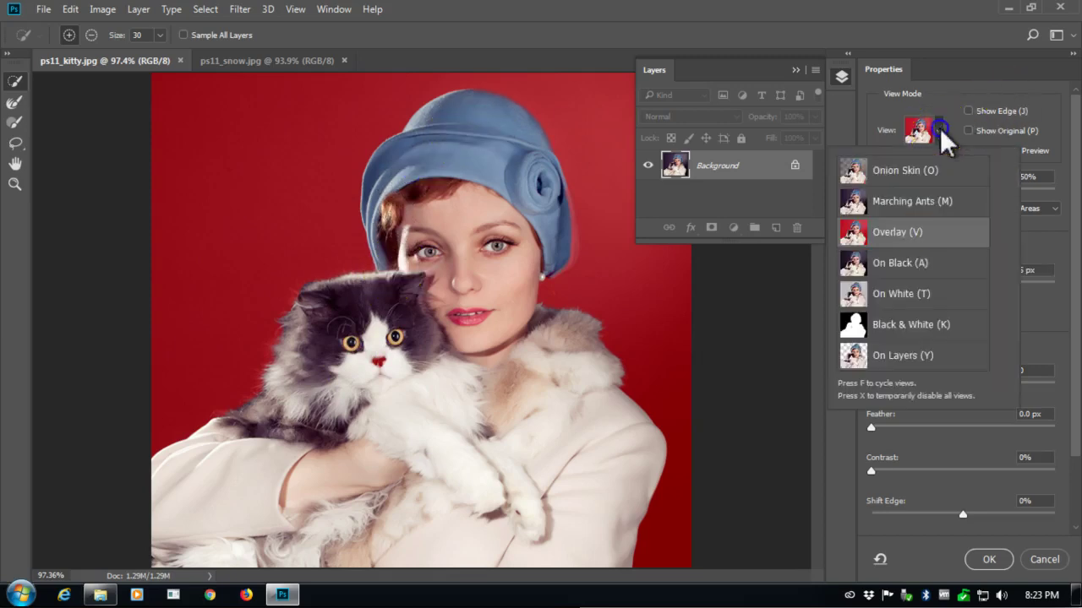
pyautogui.click(917, 293)
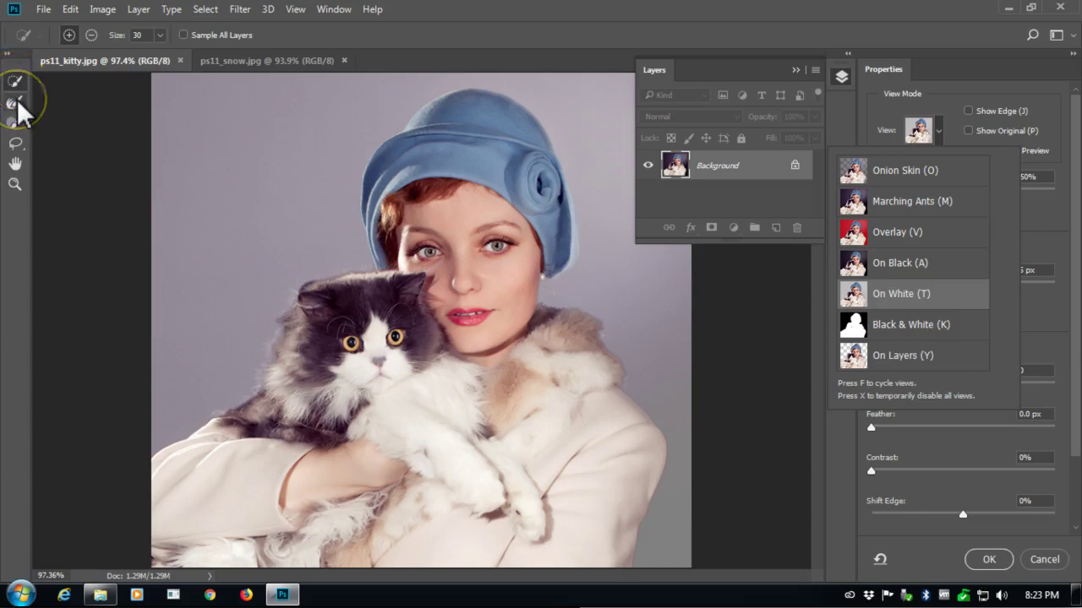
# - Refine the edges of the cat's left fur, the coat's right side and the hat brim
pyautogui.click(17, 100)
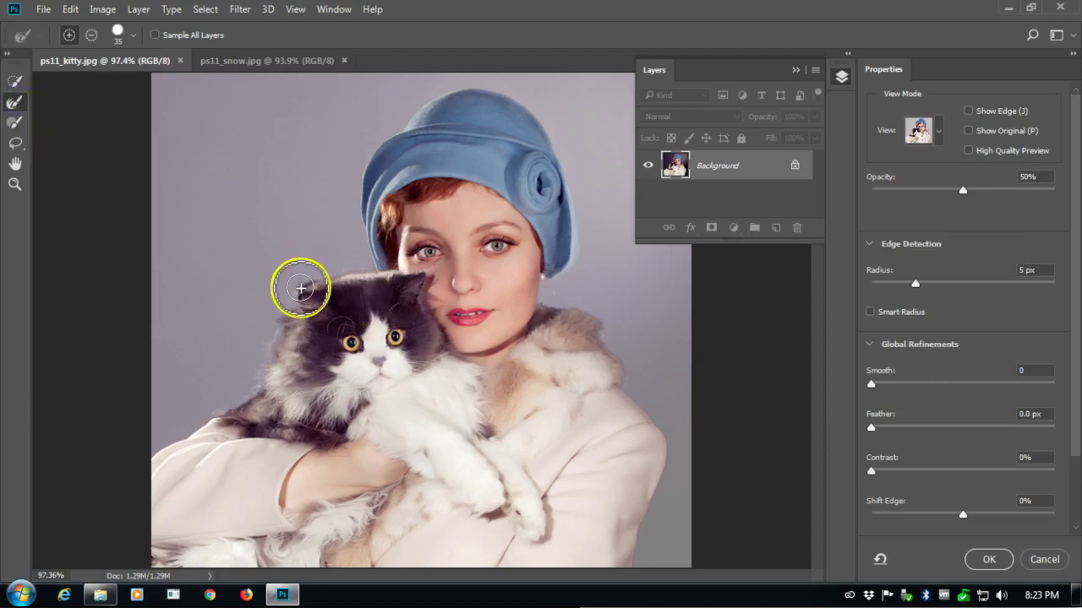
pyautogui.moveTo(278, 293)
pyautogui.mouseDown()
pyautogui.moveTo(258, 386)
pyautogui.moveTo(217, 411)
pyautogui.mouseUp()
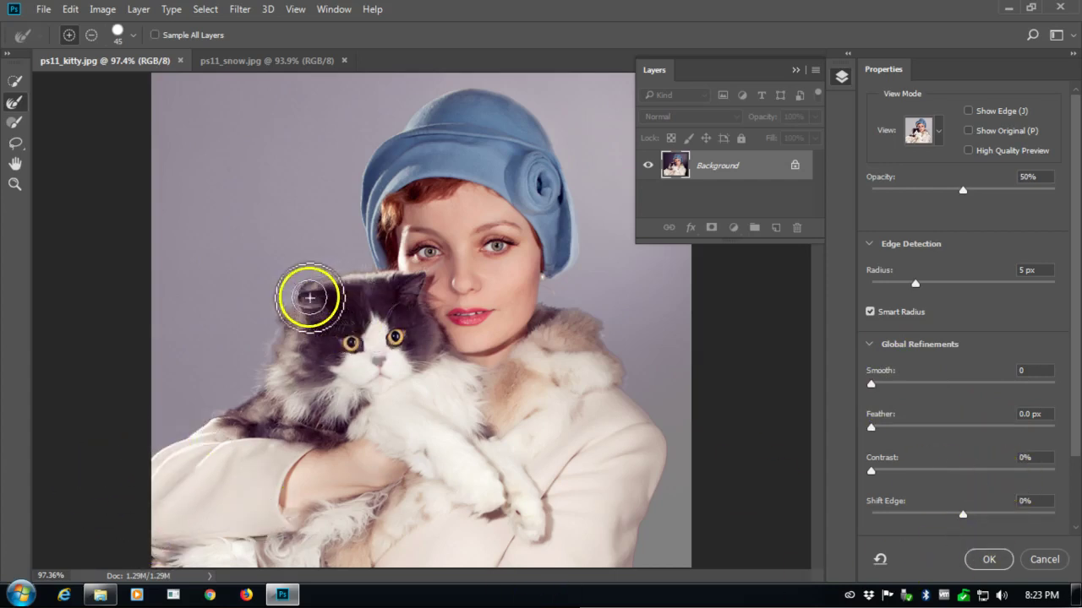
pyautogui.moveTo(233, 412)
pyautogui.mouseDown()
pyautogui.moveTo(217, 430)
pyautogui.moveTo(249, 391)
pyautogui.moveTo(218, 414)
pyautogui.moveTo(270, 370)
pyautogui.moveTo(284, 321)
pyautogui.moveTo(314, 284)
pyautogui.moveTo(425, 261)
pyautogui.moveTo(535, 259)
pyautogui.moveTo(539, 284)
pyautogui.mouseUp()
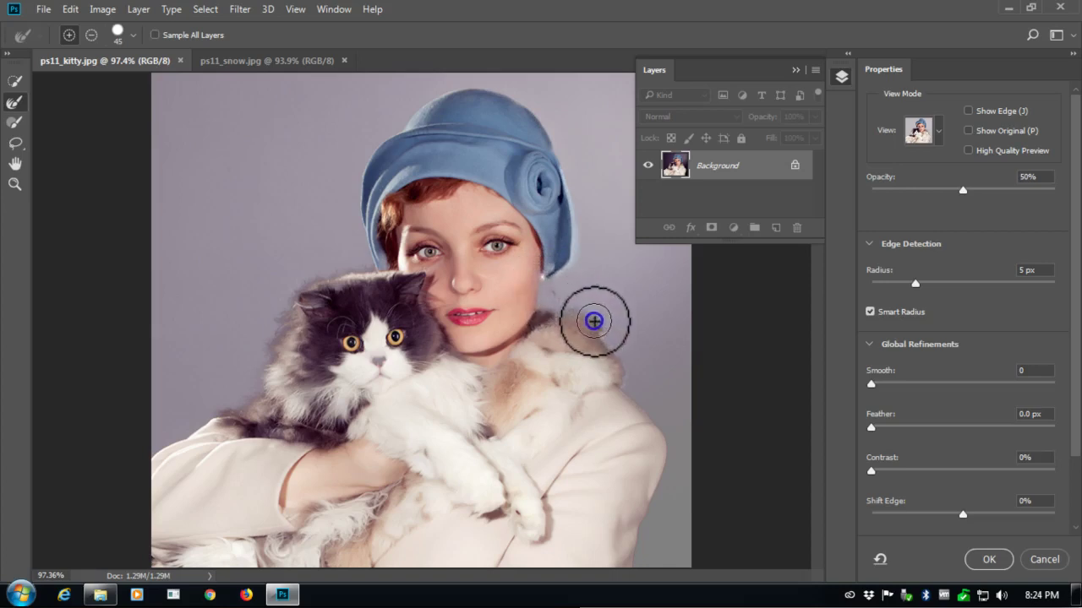
pyautogui.moveTo(665, 441)
pyautogui.mouseDown()
pyautogui.moveTo(546, 131)
pyautogui.moveTo(573, 229)
pyautogui.moveTo(551, 270)
pyautogui.moveTo(543, 145)
pyautogui.moveTo(495, 102)
pyautogui.mouseUp()
pyautogui.click(541, 143)
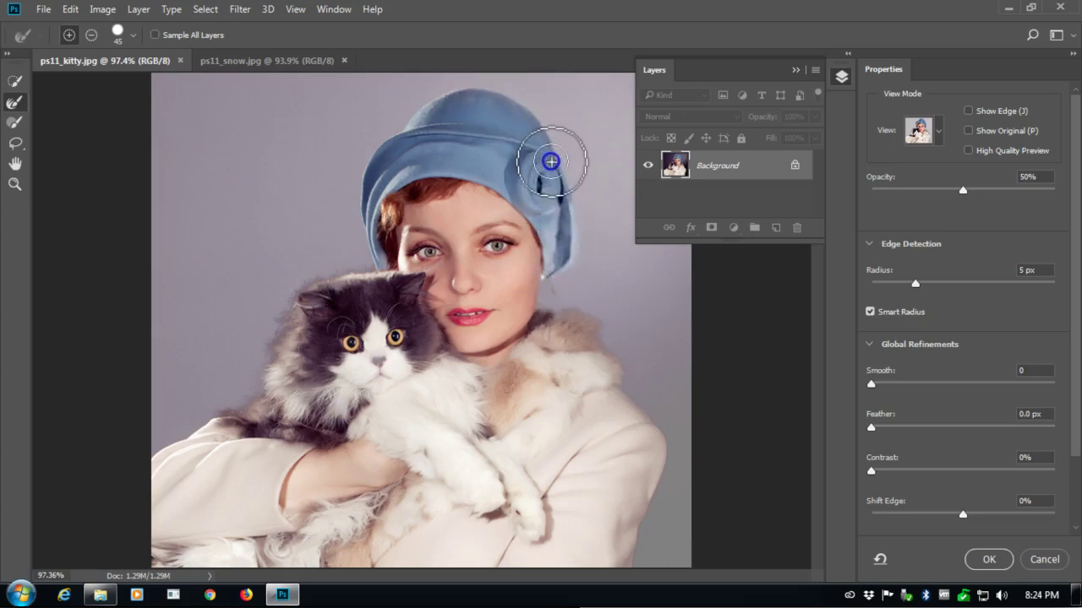
pyautogui.moveTo(548, 160)
pyautogui.mouseDown()
pyautogui.moveTo(478, 111)
pyautogui.moveTo(566, 194)
pyautogui.moveTo(735, 319)
pyautogui.mouseUp()
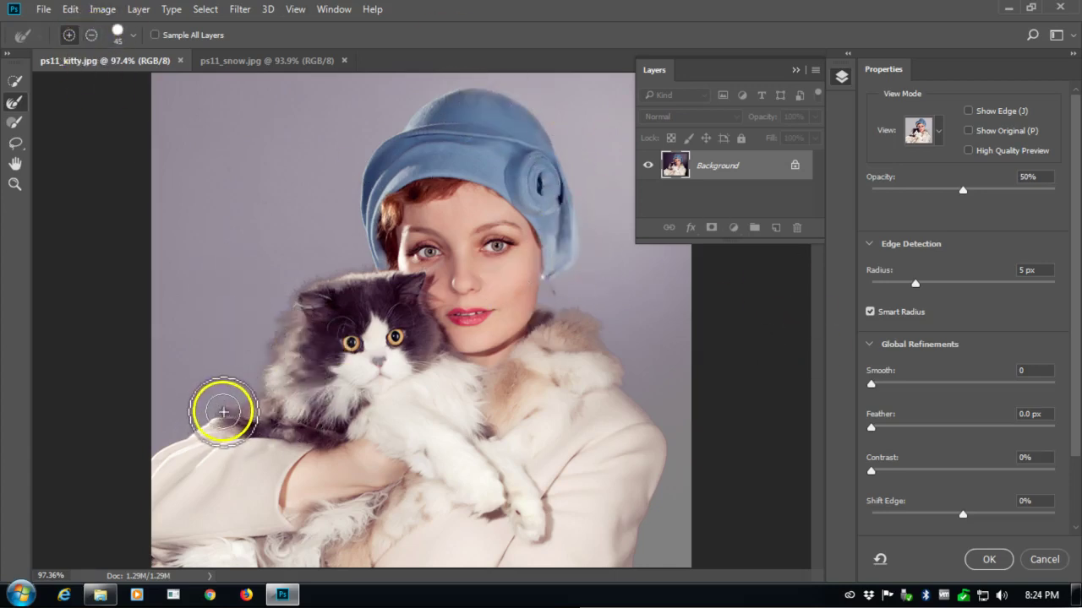
pyautogui.moveTo(195, 423)
pyautogui.mouseDown()
pyautogui.moveTo(155, 452)
pyautogui.moveTo(229, 401)
pyautogui.mouseUp()
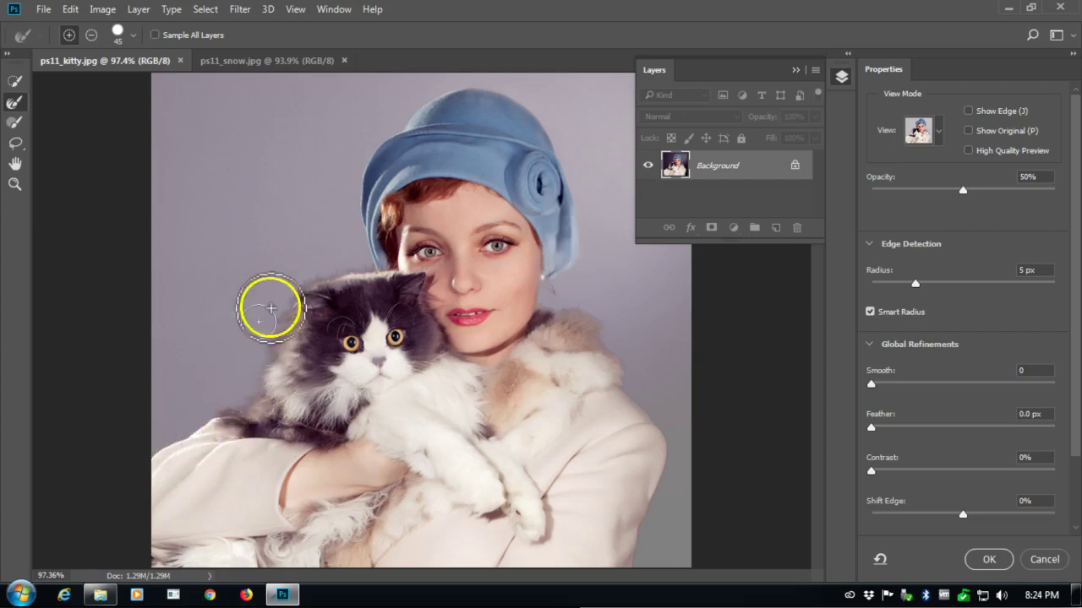
# - In subtract mode, tighten the edges along the hat, hair, collar and the coat's lower-right side
pyautogui.click(103, 39)
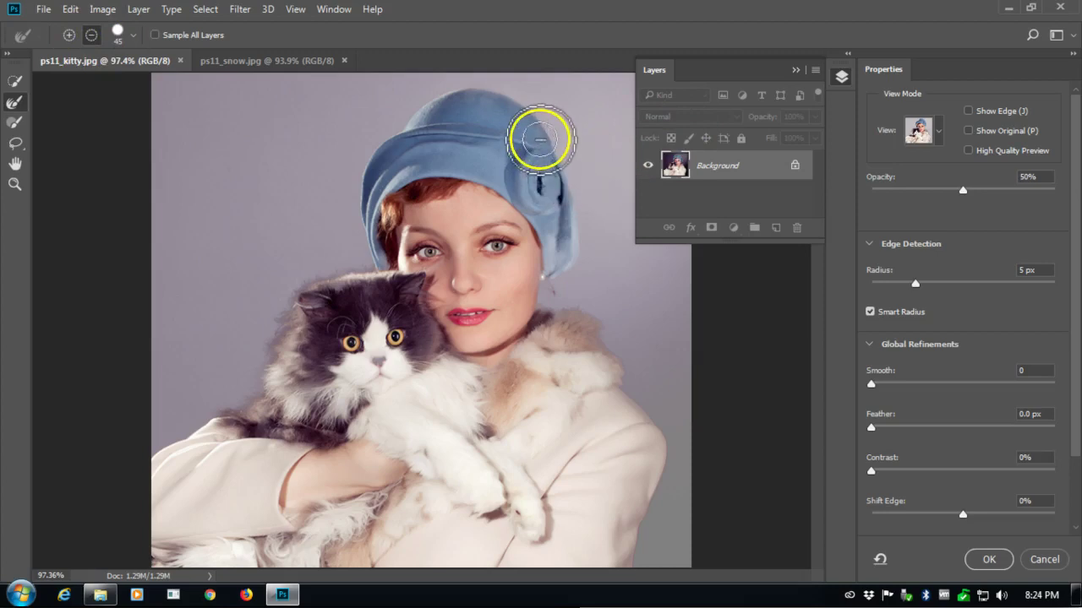
pyautogui.moveTo(541, 140)
pyautogui.mouseDown()
pyautogui.moveTo(572, 208)
pyautogui.moveTo(550, 290)
pyautogui.moveTo(563, 297)
pyautogui.mouseUp()
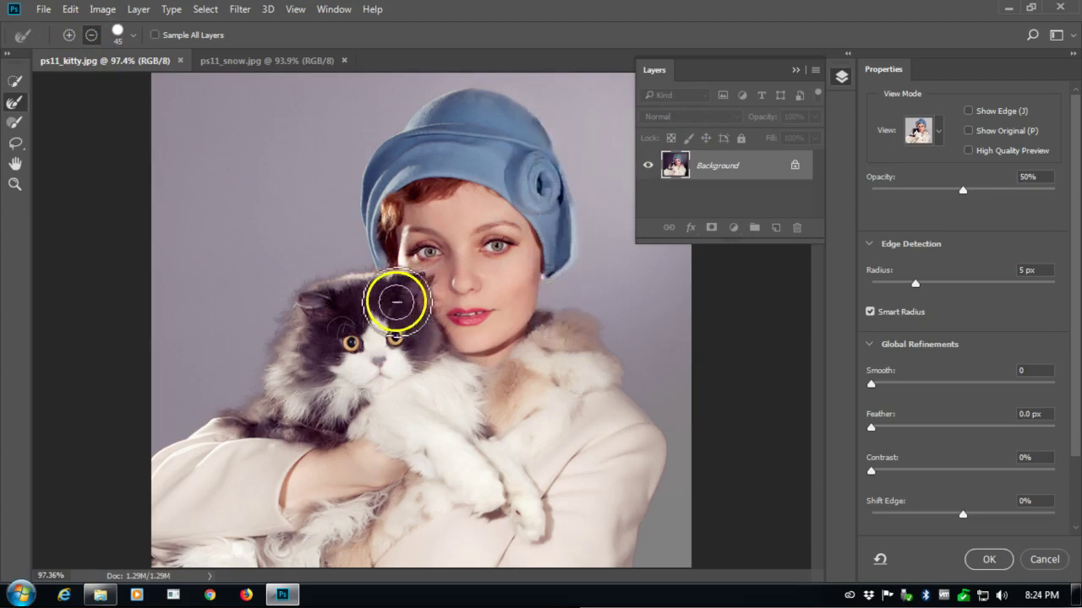
pyautogui.moveTo(380, 248)
pyautogui.mouseDown()
pyautogui.moveTo(367, 229)
pyautogui.moveTo(375, 242)
pyautogui.mouseUp()
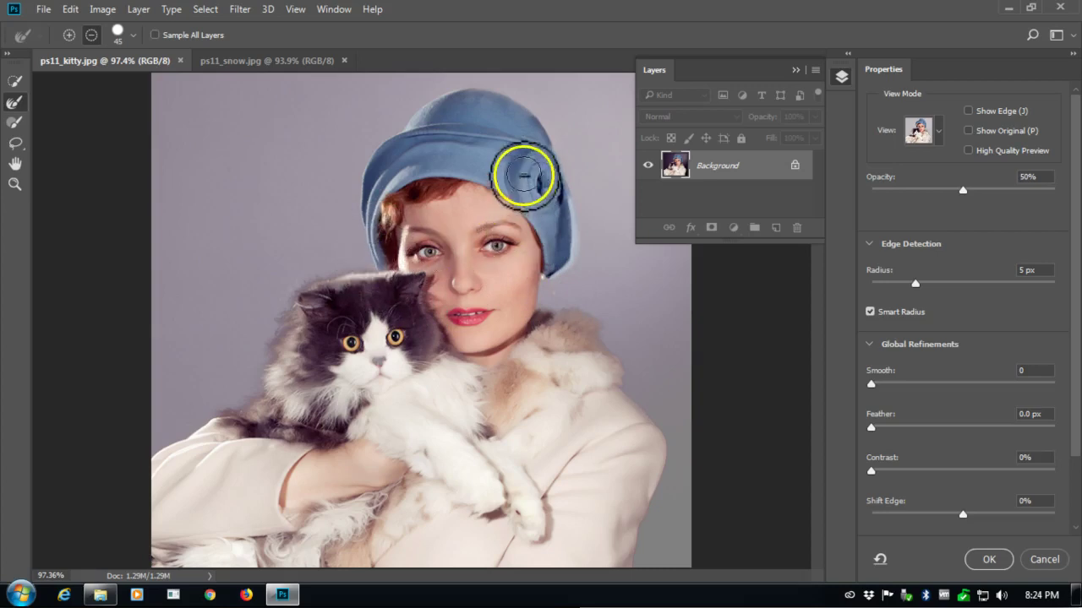
pyautogui.moveTo(495, 96)
pyautogui.mouseDown()
pyautogui.moveTo(543, 115)
pyautogui.moveTo(485, 109)
pyautogui.moveTo(507, 97)
pyautogui.moveTo(528, 105)
pyautogui.mouseUp()
pyautogui.moveTo(562, 273)
pyautogui.mouseDown()
pyautogui.moveTo(570, 328)
pyautogui.moveTo(569, 260)
pyautogui.moveTo(565, 318)
pyautogui.moveTo(547, 328)
pyautogui.moveTo(569, 385)
pyautogui.moveTo(611, 421)
pyautogui.moveTo(598, 333)
pyautogui.moveTo(618, 386)
pyautogui.moveTo(660, 435)
pyautogui.moveTo(659, 471)
pyautogui.mouseUp()
pyautogui.moveTo(642, 513); pyautogui.dragTo(624, 562)
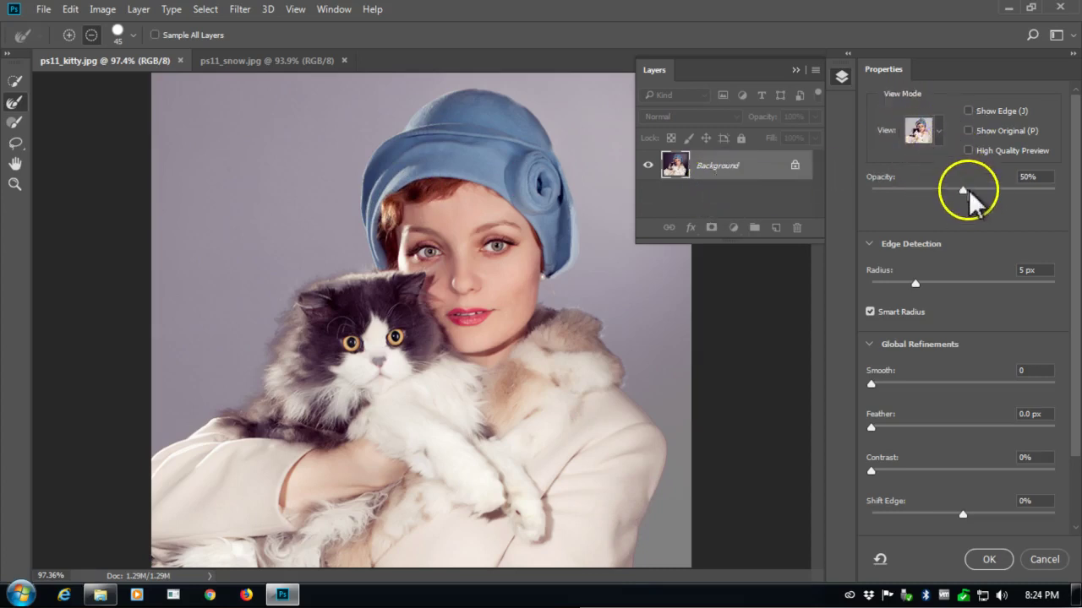
# - Raise the view opacity to 100% and zoom to 200% on the cat's head
pyautogui.moveTo(971, 193); pyautogui.dragTo(1067, 201)
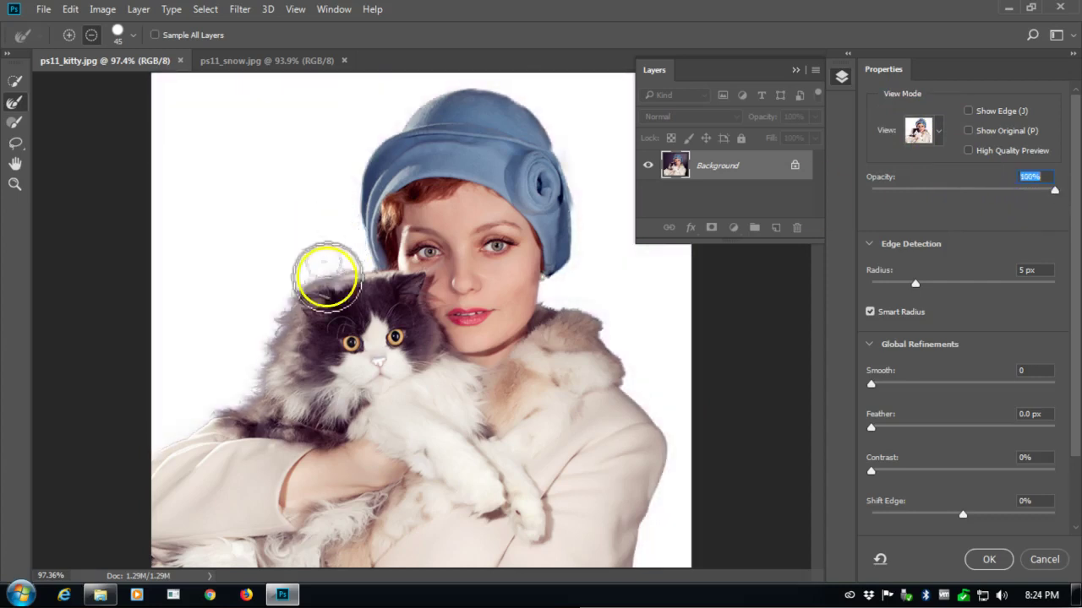
pyautogui.click(12, 185)
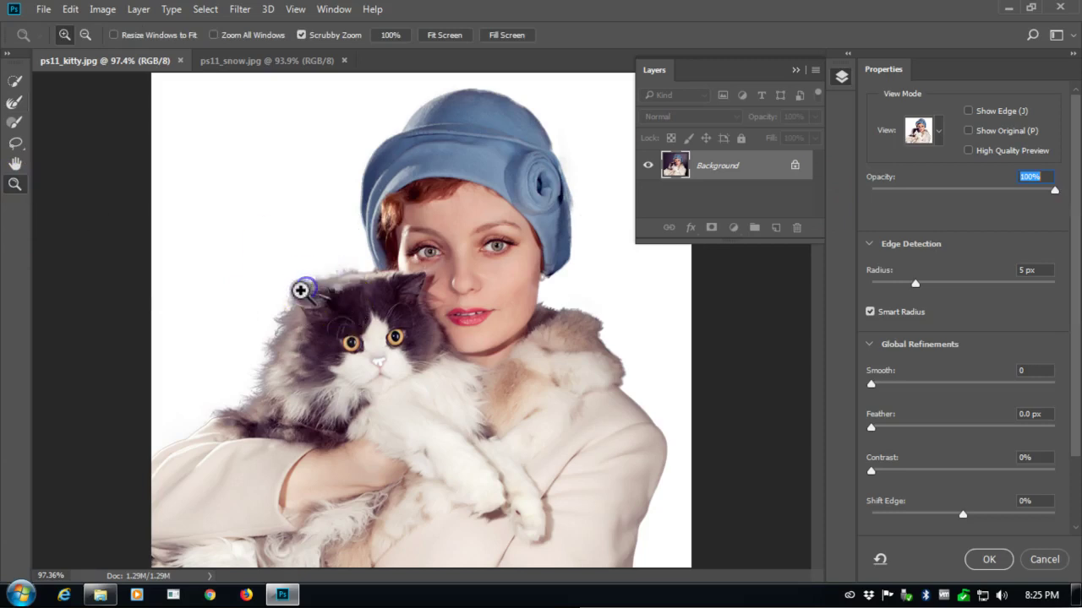
pyautogui.click(295, 290)
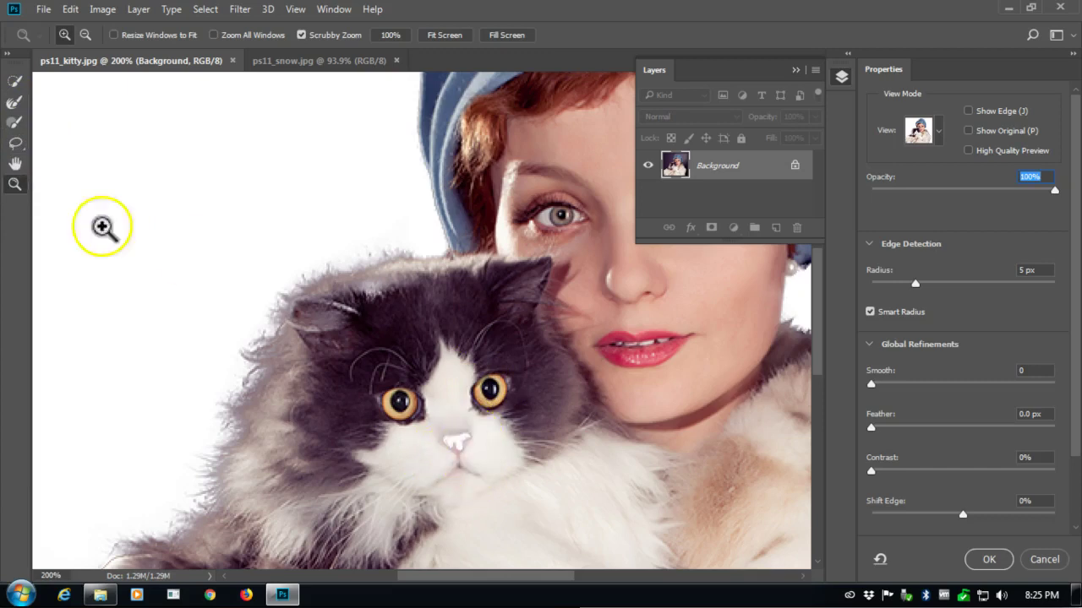
# - Brush the fur edges around the cat's face, head and side with the Refine Edge Brush
pyautogui.click(14, 81)
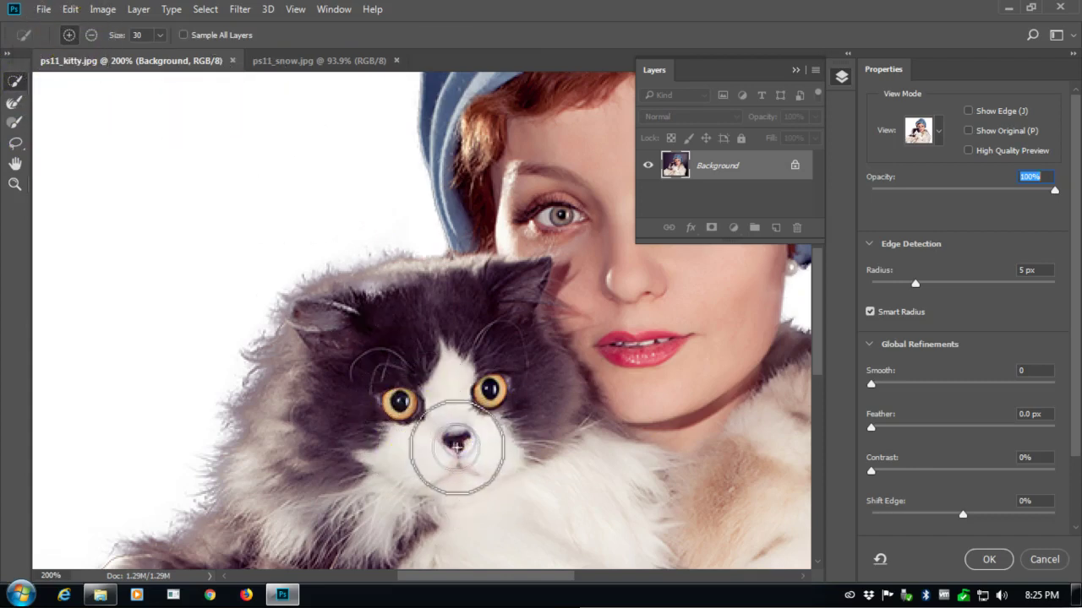
pyautogui.moveTo(456, 446)
pyautogui.mouseDown()
pyautogui.moveTo(486, 414)
pyautogui.moveTo(567, 445)
pyautogui.moveTo(576, 402)
pyautogui.mouseUp()
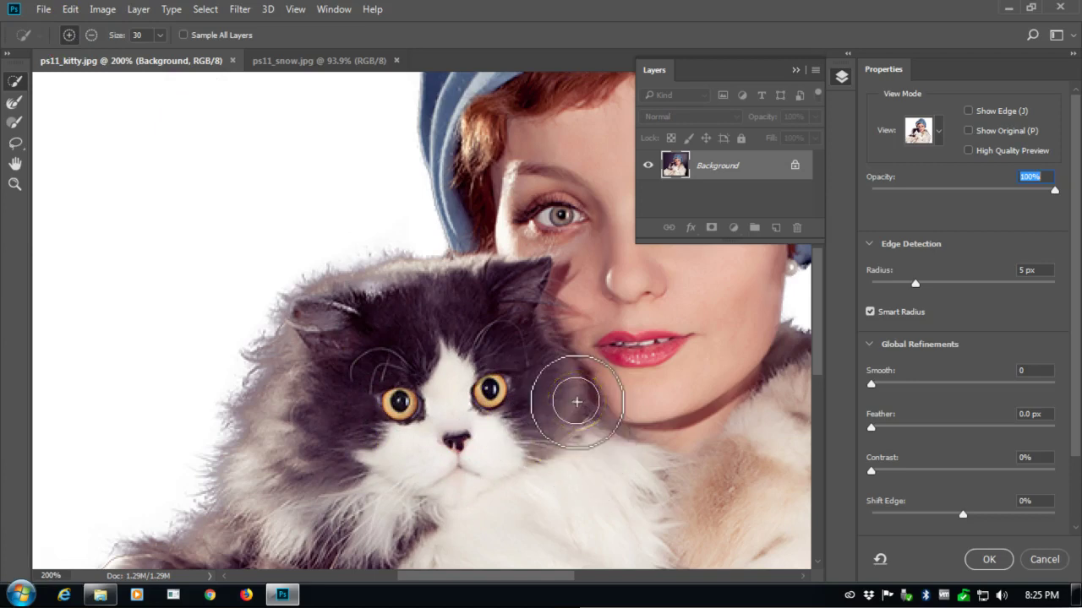
pyautogui.hotkey('ctrl', '0')
pyautogui.moveTo(576, 401)
pyautogui.mouseDown()
pyautogui.moveTo(523, 256)
pyautogui.moveTo(550, 252)
pyautogui.moveTo(611, 359)
pyautogui.moveTo(657, 283)
pyautogui.moveTo(820, 181)
pyautogui.moveTo(704, 282)
pyautogui.moveTo(799, 325)
pyautogui.moveTo(633, 353)
pyautogui.moveTo(599, 316)
pyautogui.moveTo(744, 471)
pyautogui.moveTo(732, 450)
pyautogui.mouseUp()
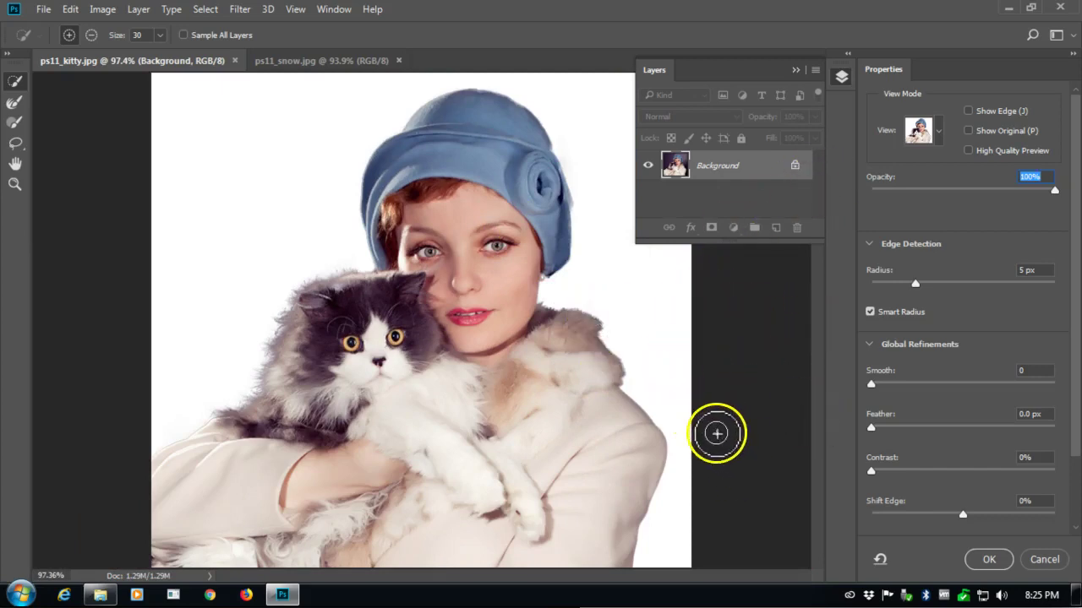
# - Apply the Select and Mask result as a layer mask on Layer 0
pyautogui.click(995, 559)
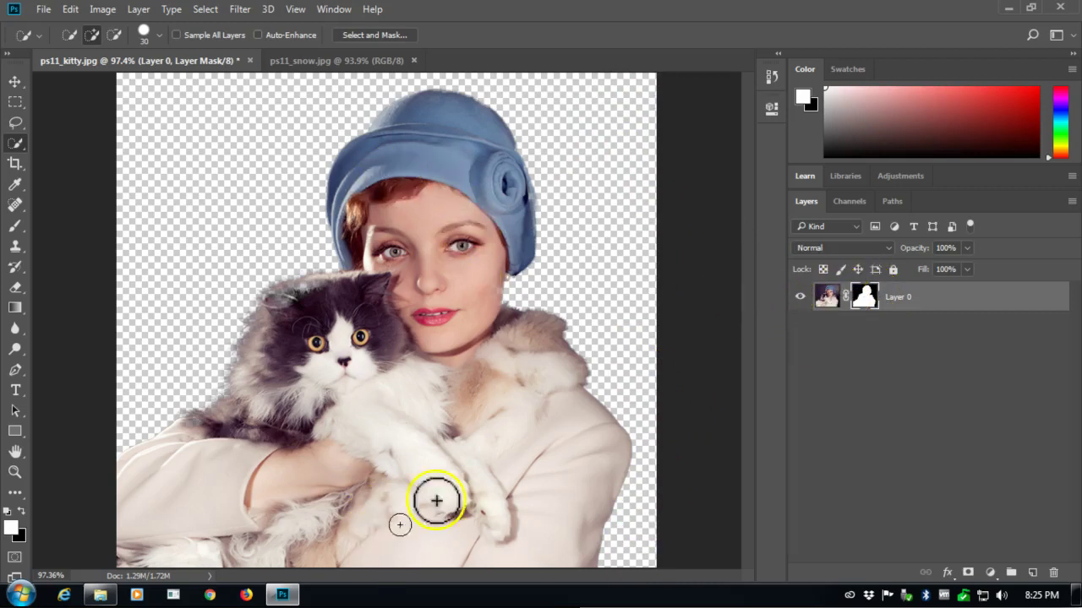
pyautogui.click(344, 59)
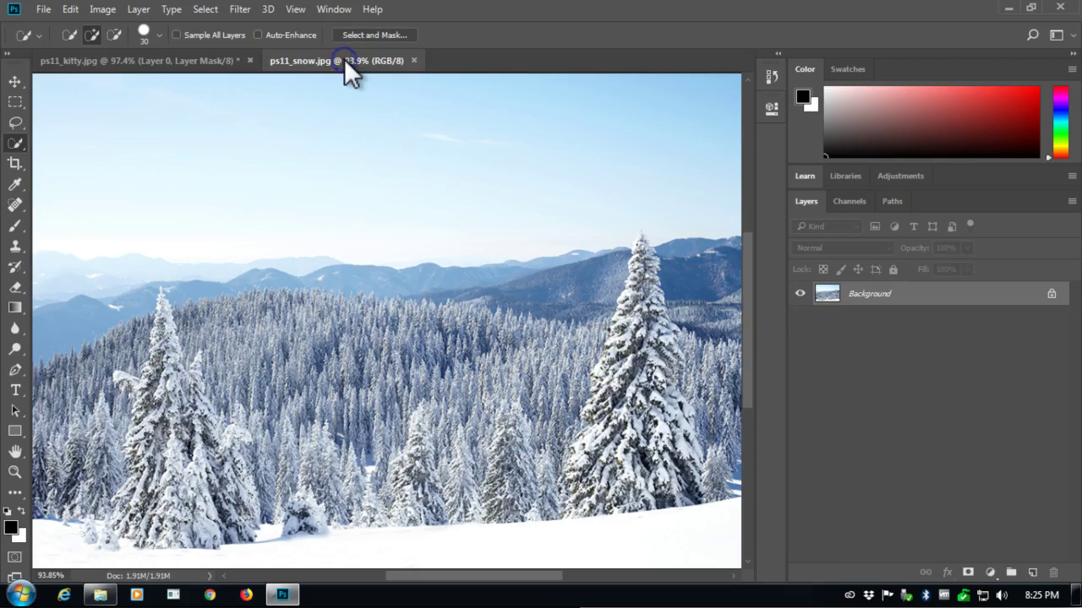
pyautogui.click(233, 61)
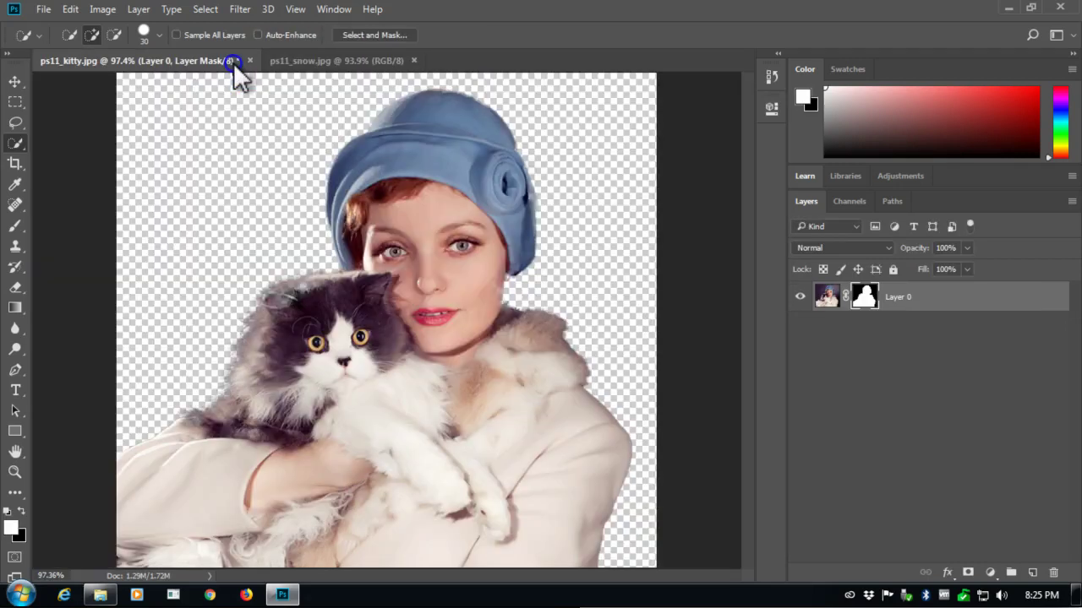
pyautogui.click(322, 59)
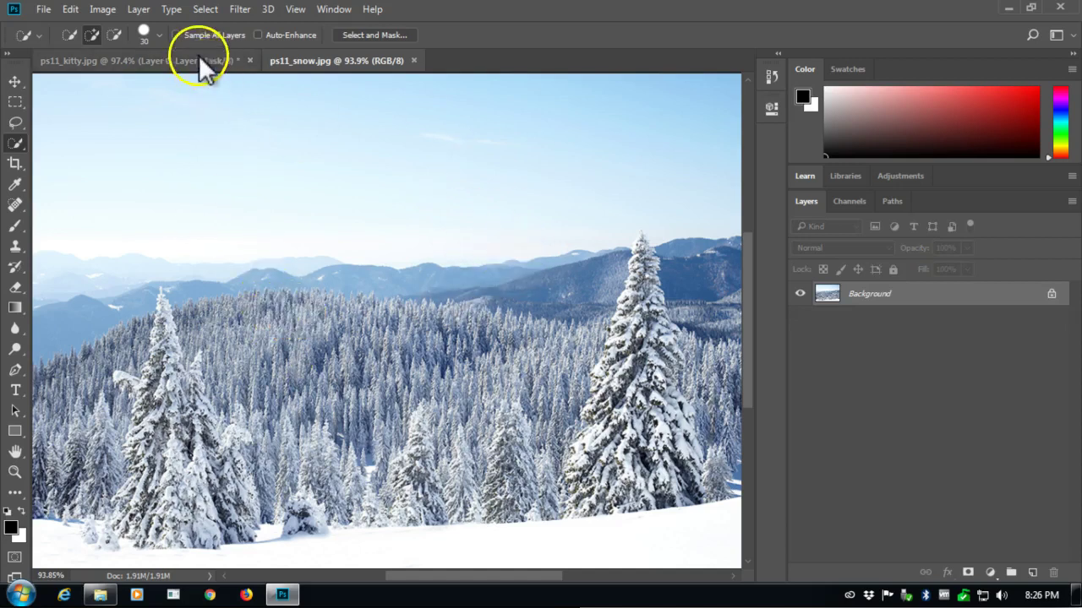
pyautogui.click(193, 59)
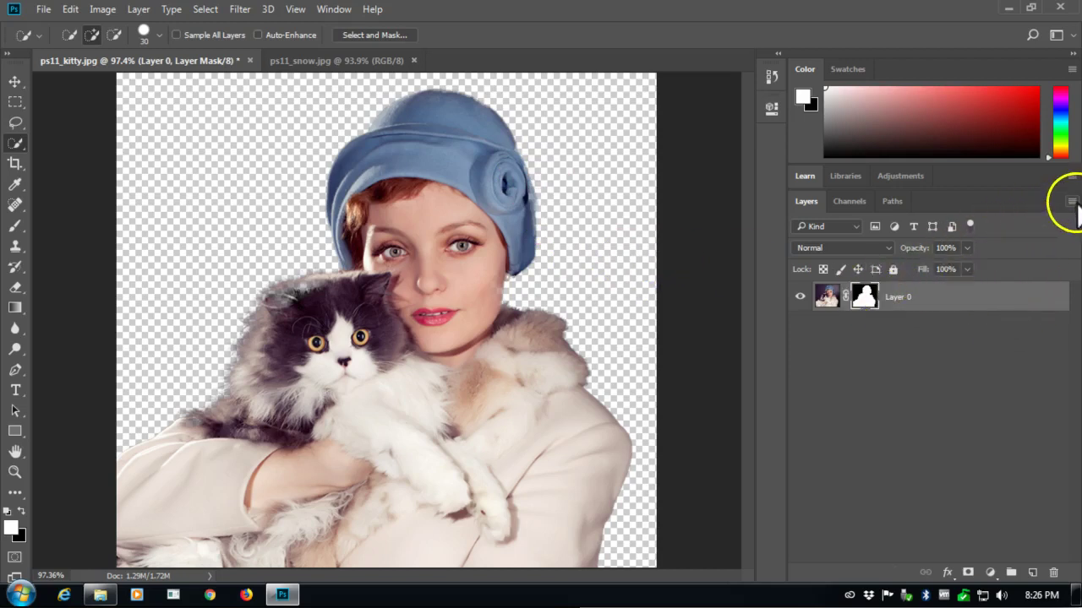
pyautogui.click(827, 295)
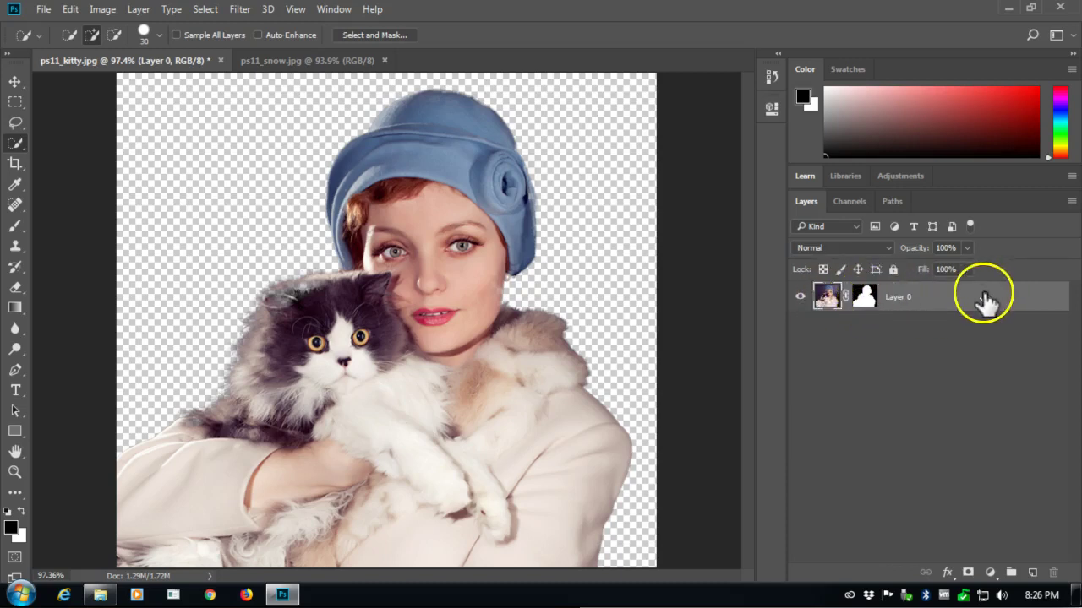
pyautogui.click(866, 307)
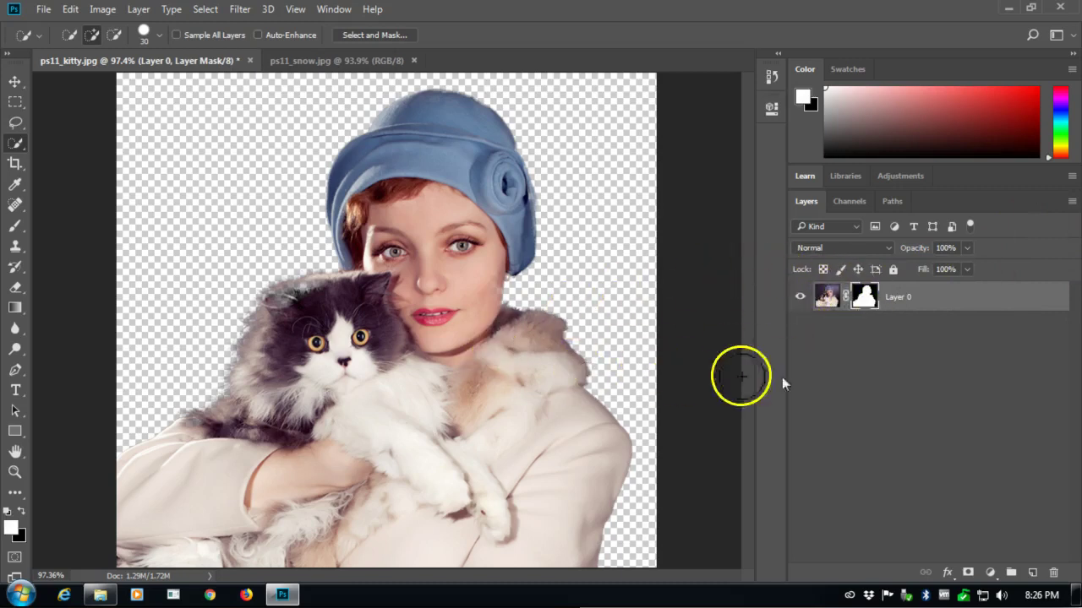
# - Duplicate the masked Layer 0 into the ps11_snow.jpg document
pyautogui.click(1071, 202)
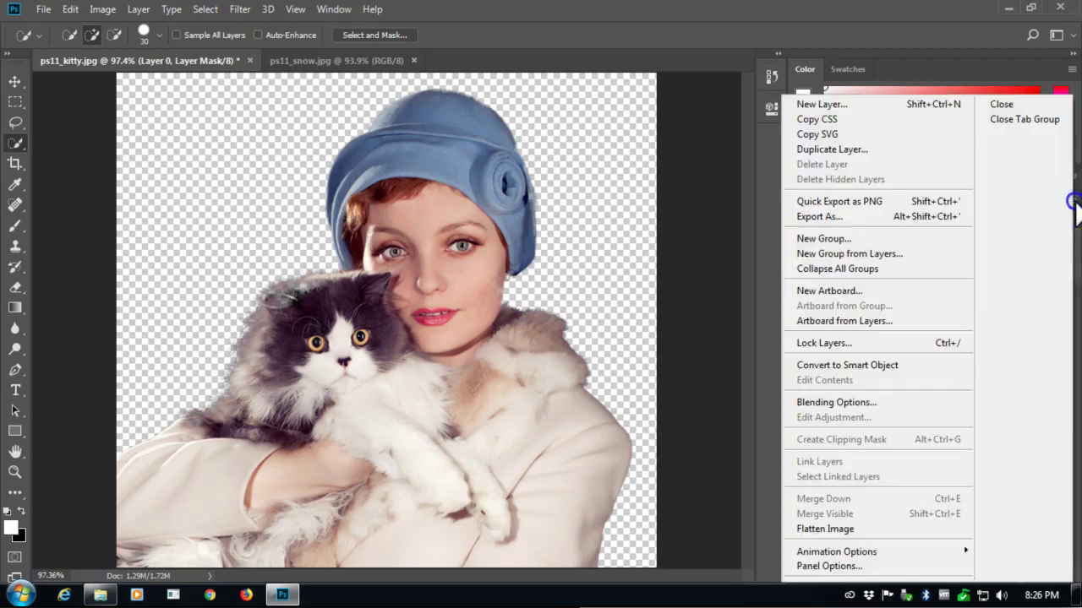
pyautogui.click(859, 151)
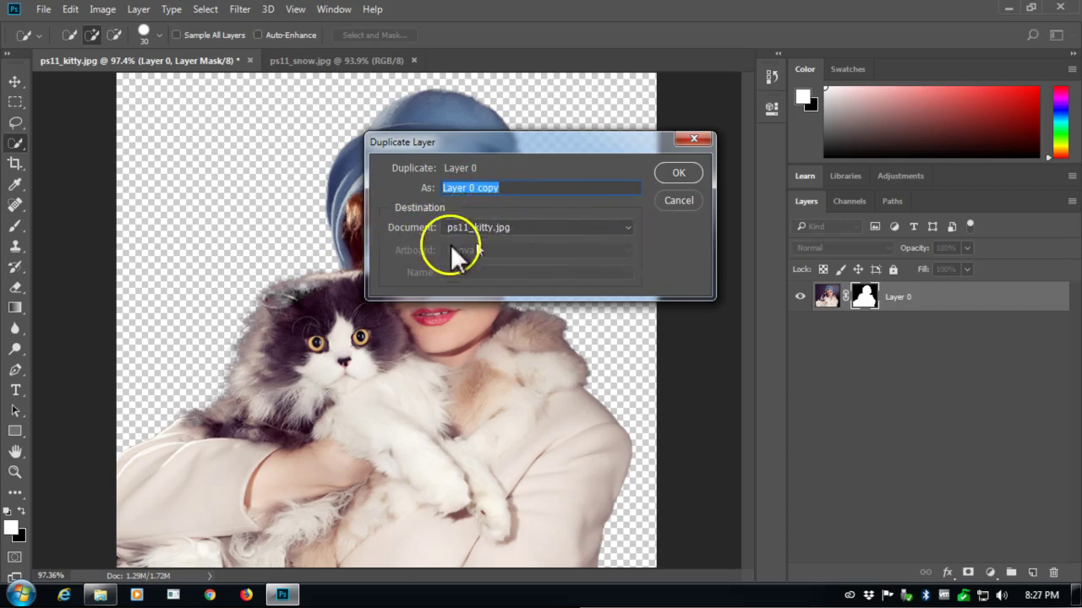
pyautogui.click(630, 228)
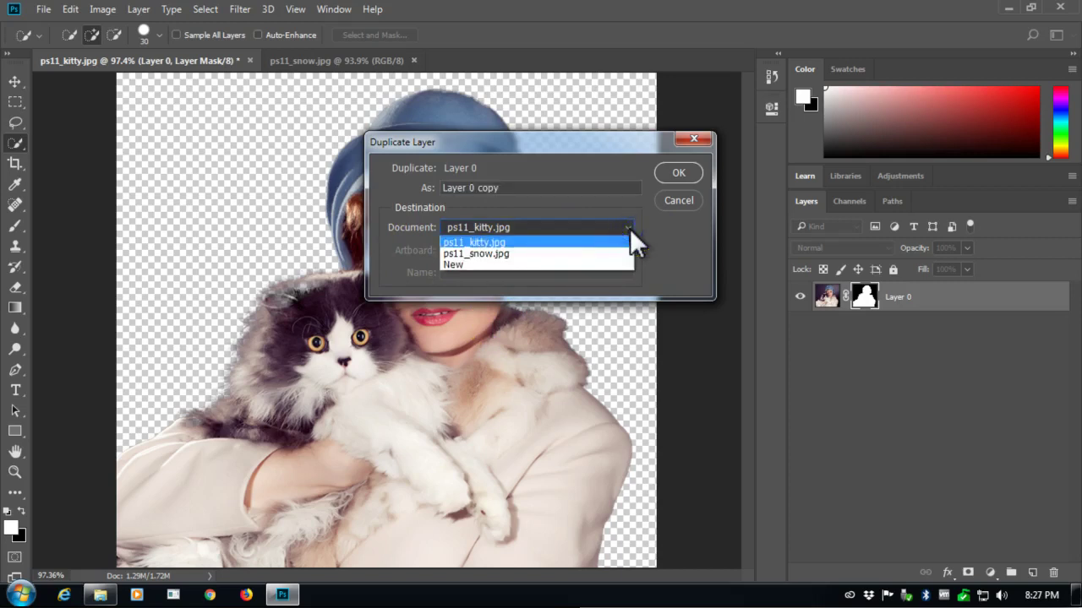
pyautogui.click(492, 254)
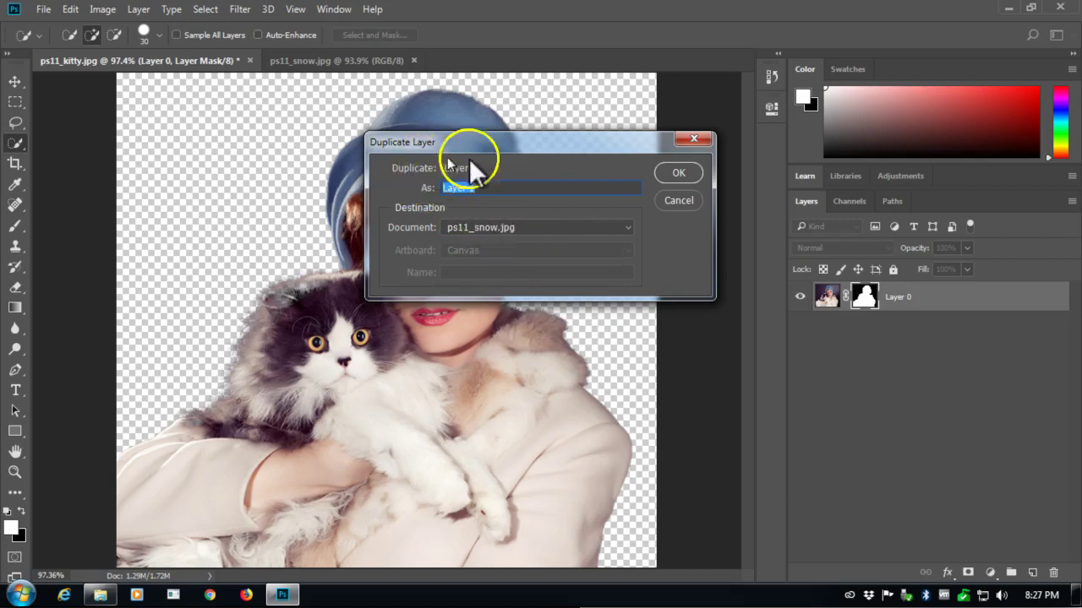
pyautogui.click(678, 173)
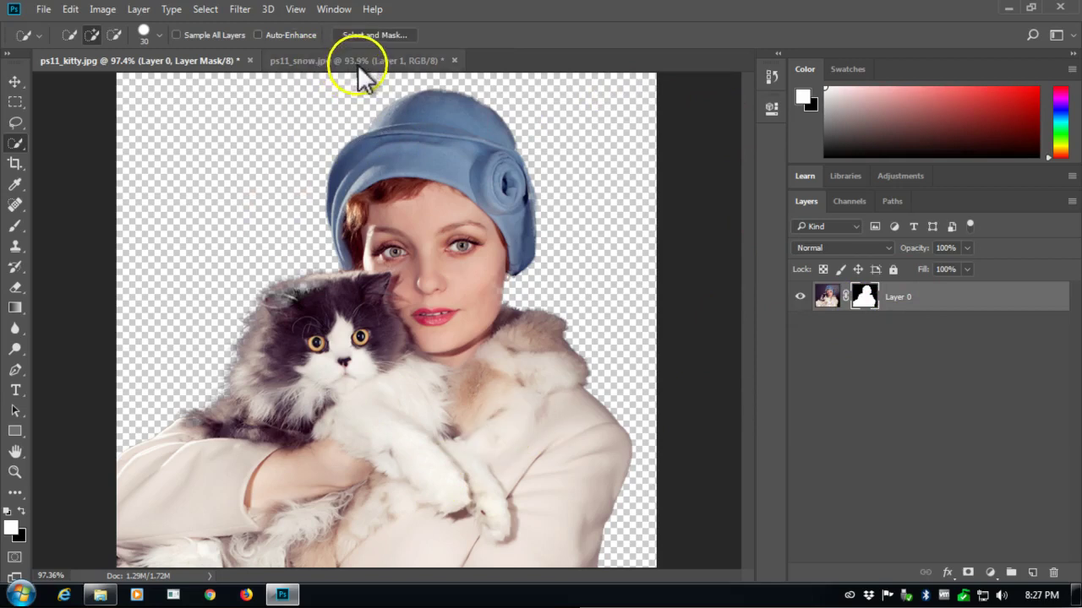
pyautogui.click(293, 61)
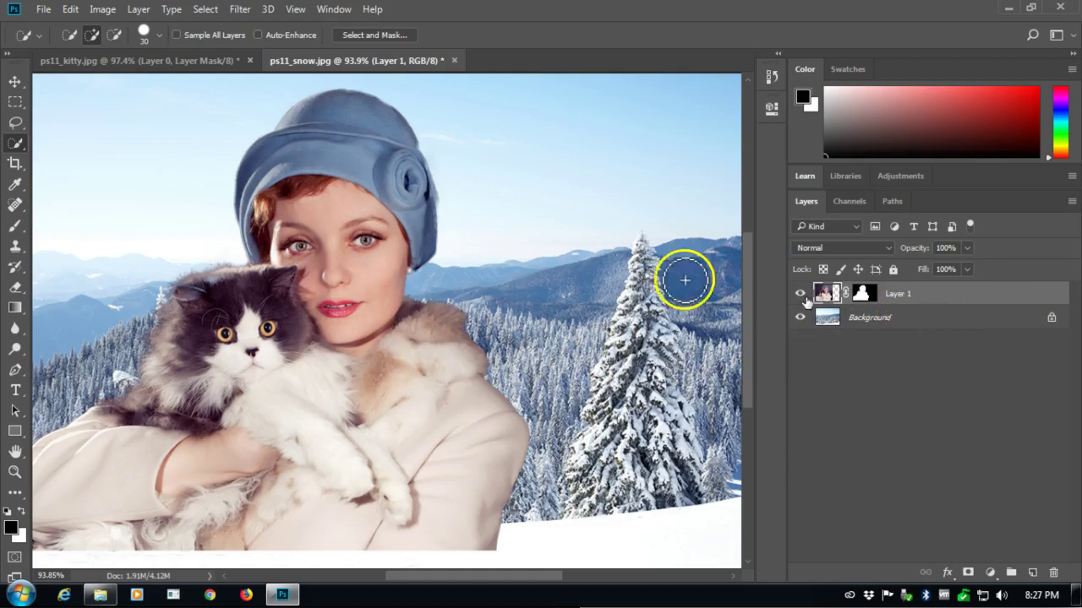
pyautogui.click(907, 320)
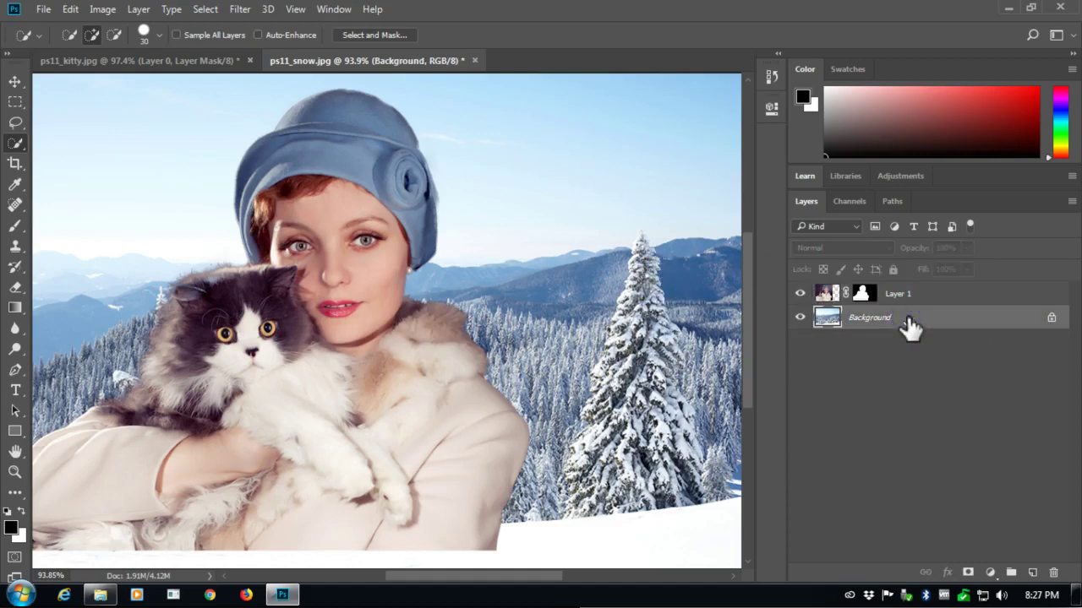
pyautogui.moveTo(911, 327)
pyautogui.mouseDown()
pyautogui.moveTo(913, 357)
pyautogui.moveTo(869, 316)
pyautogui.moveTo(828, 329)
pyautogui.moveTo(936, 315)
pyautogui.mouseUp()
pyautogui.click(933, 294)
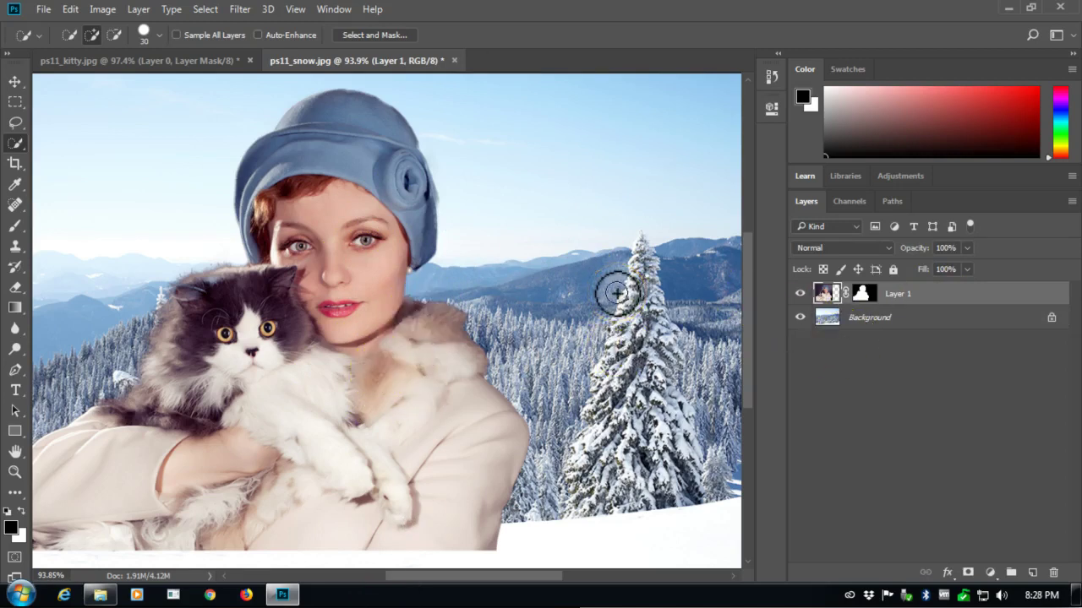
pyautogui.scroll(-1, 618, 295)
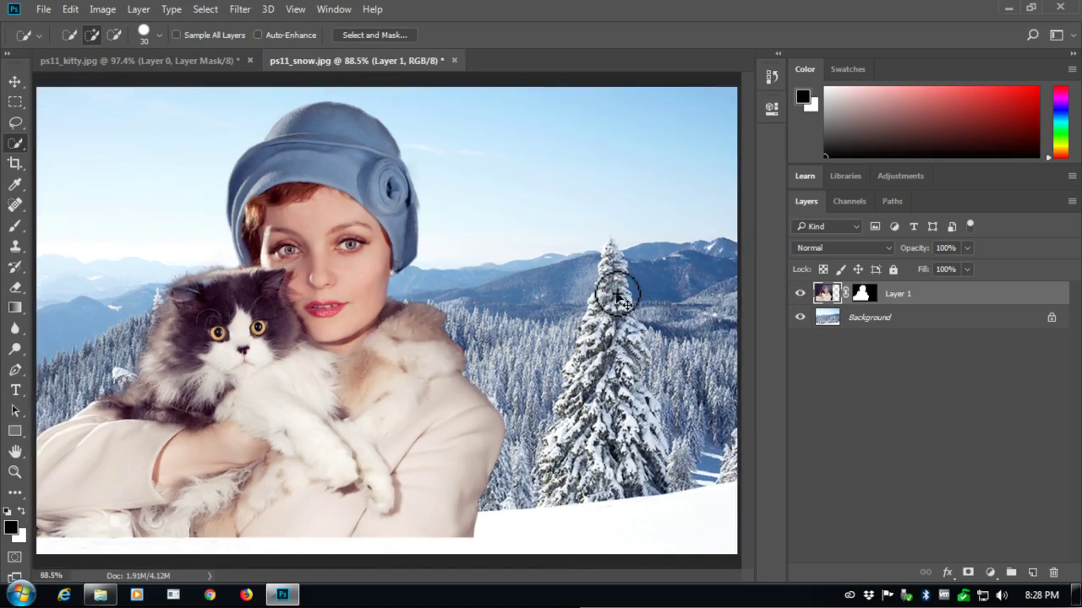
# - Rename Layer 1 to 'kitty' and nudge the woman and cat slightly lower on the canvas
pyautogui.click(19, 82)
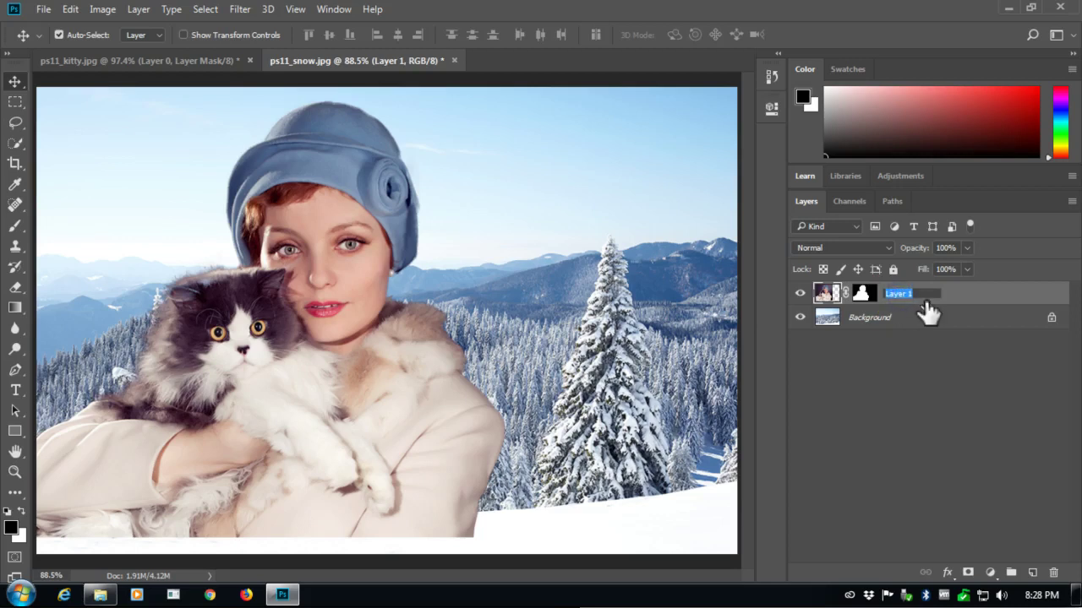
pyautogui.press('Return')
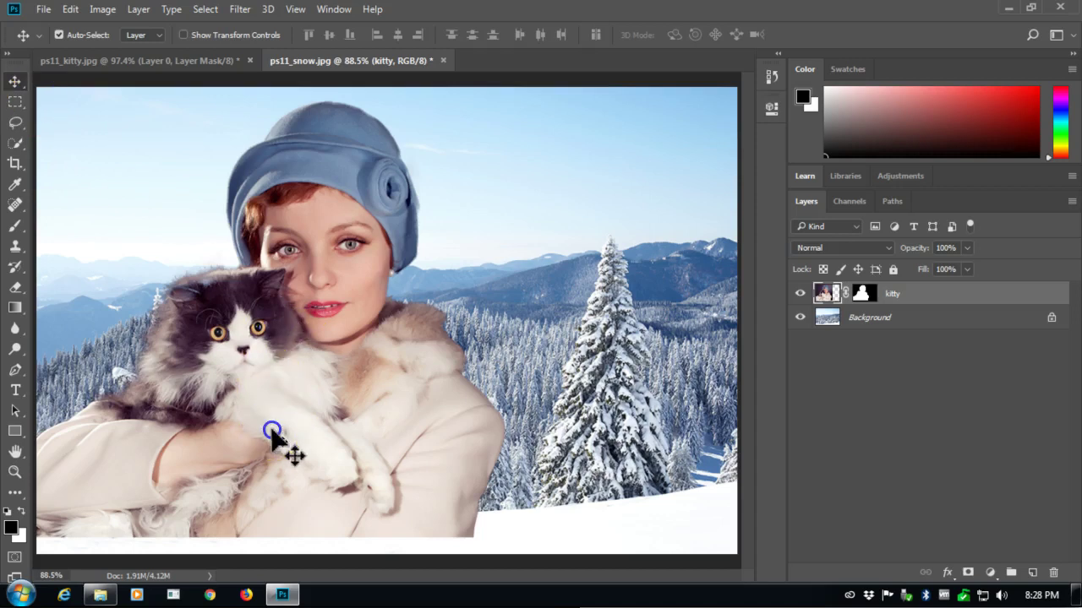
pyautogui.moveTo(270, 432); pyautogui.dragTo(270, 446)
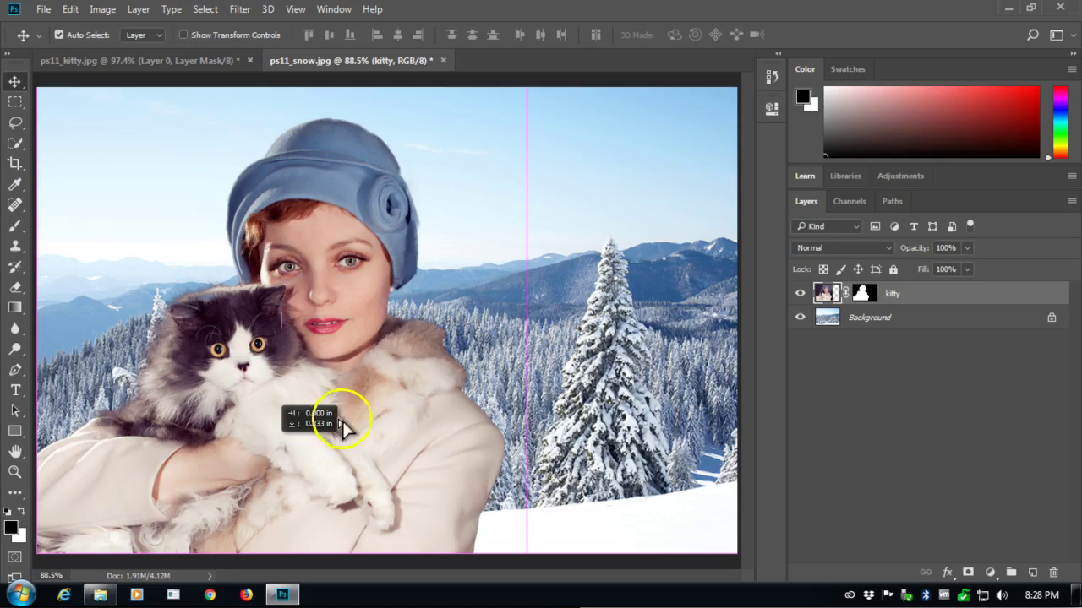
pyautogui.moveTo(343, 420); pyautogui.dragTo(344, 421)
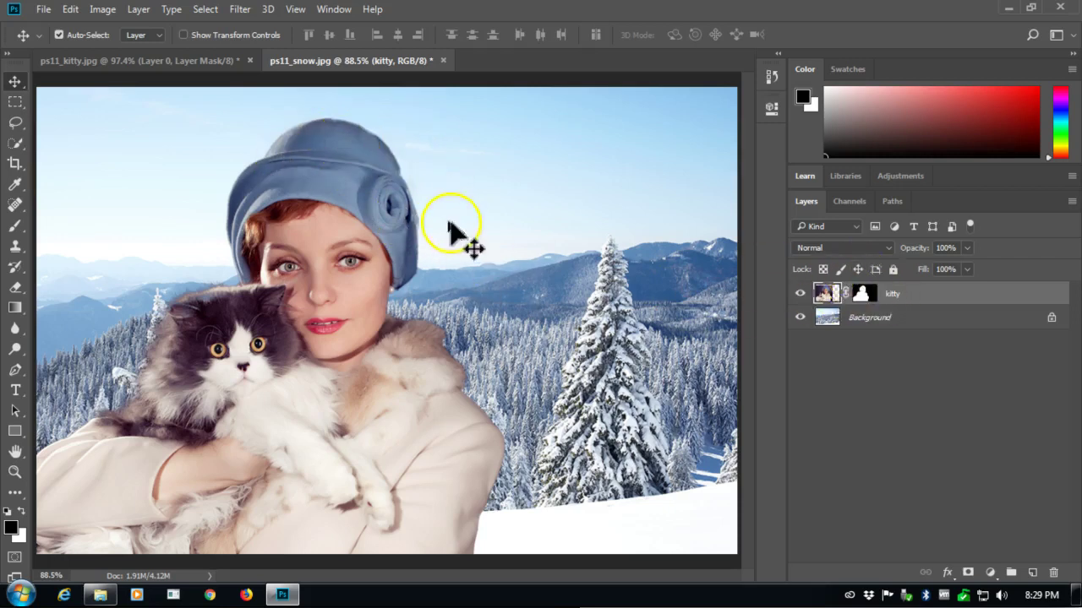
# - Open Select and Mask on the kitty layer's mask
pyautogui.click(871, 291)
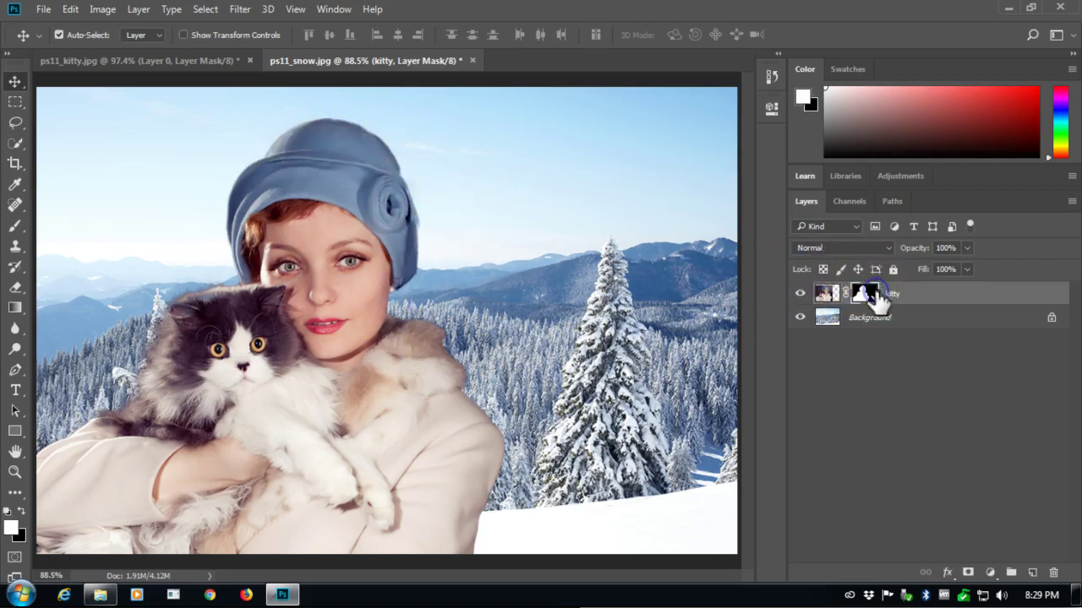
pyautogui.click(863, 294)
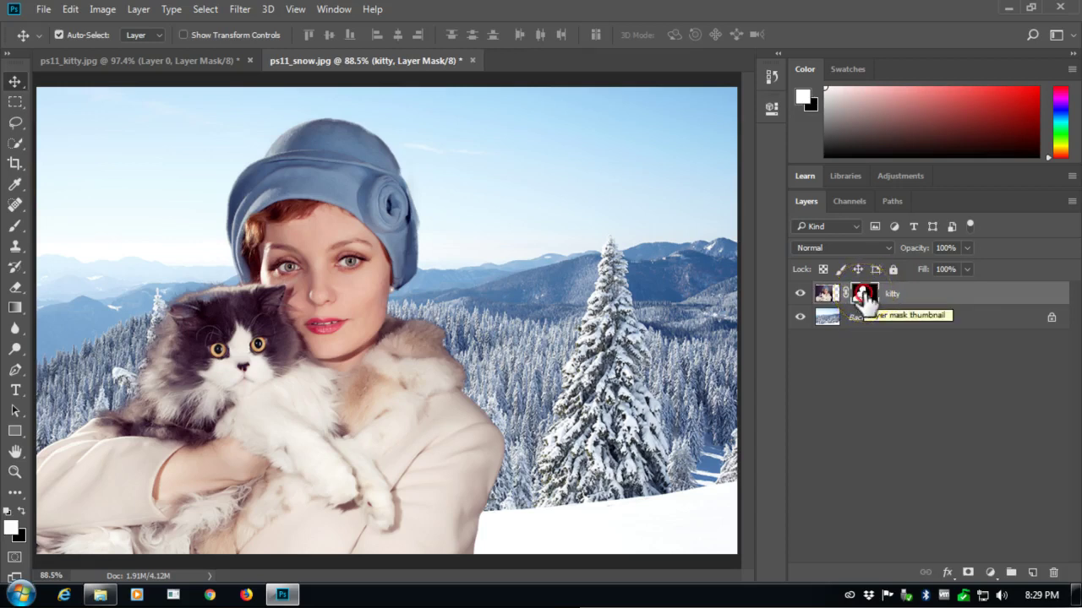
pyautogui.rightClick(864, 295)
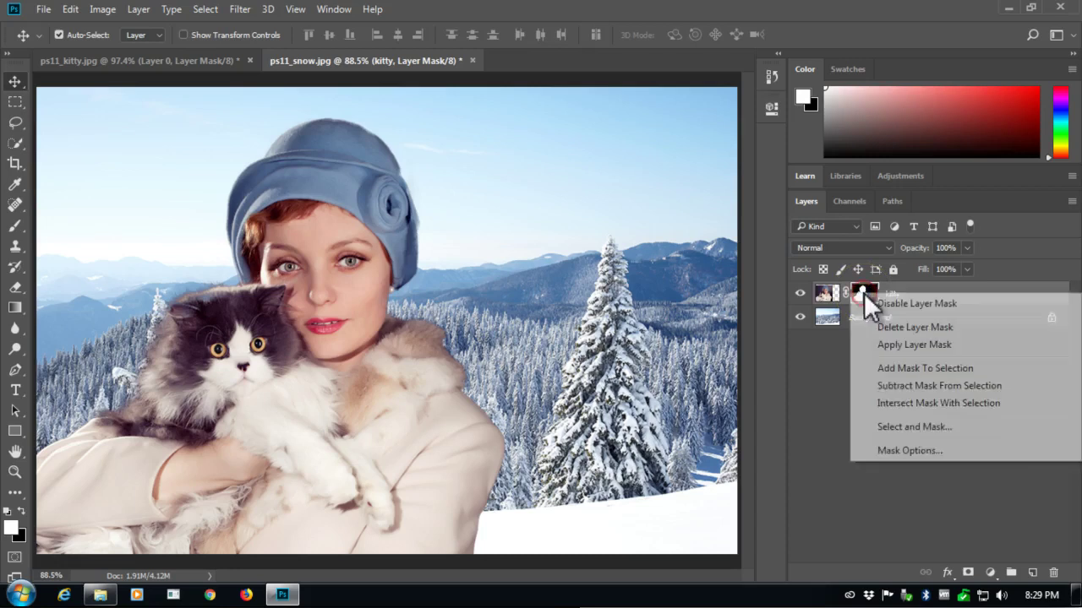
pyautogui.click(935, 428)
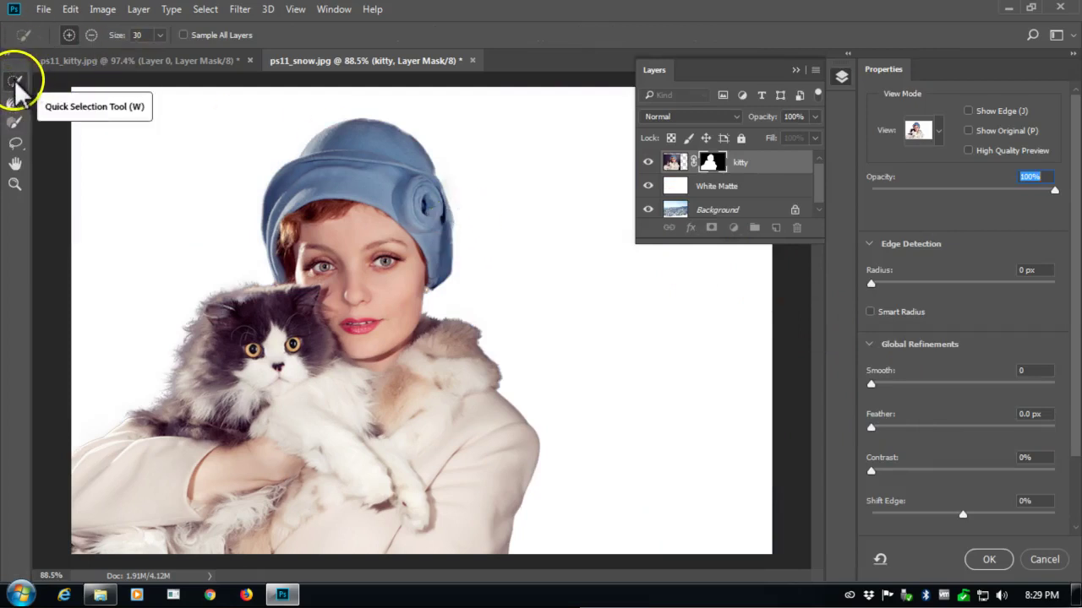
# - Refine the cat's left fur, the woman's neck and the hat's top and right edges, then apply
pyautogui.click(15, 102)
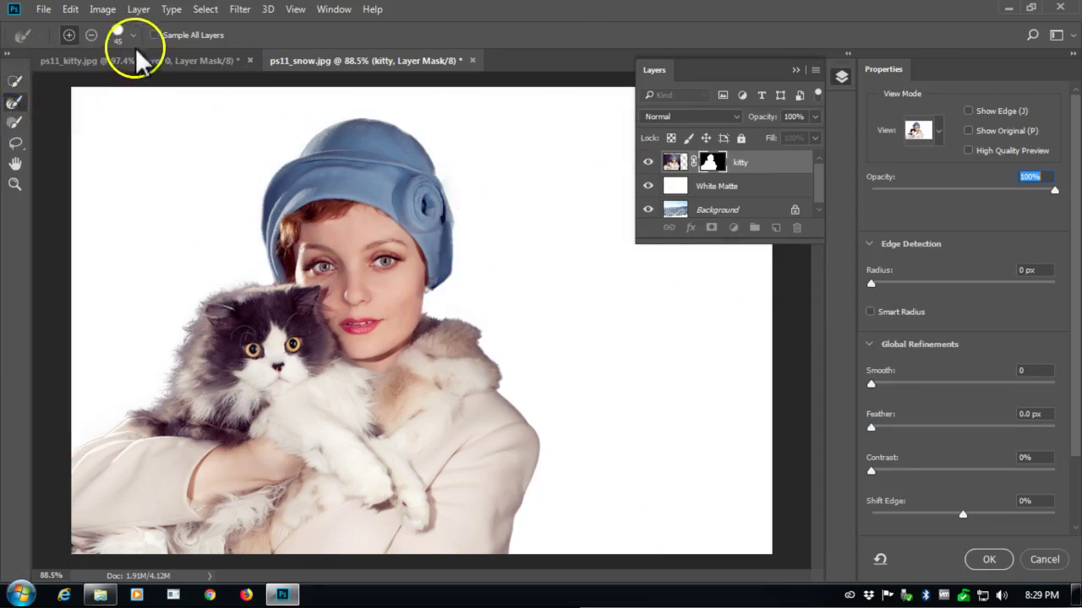
pyautogui.moveTo(205, 303)
pyautogui.mouseDown()
pyautogui.moveTo(158, 406)
pyautogui.moveTo(115, 423)
pyautogui.mouseUp()
pyautogui.moveTo(430, 302)
pyautogui.mouseDown()
pyautogui.moveTo(473, 321)
pyautogui.moveTo(456, 326)
pyautogui.mouseUp()
pyautogui.click(366, 131)
pyautogui.moveTo(366, 131)
pyautogui.mouseDown()
pyautogui.moveTo(329, 126)
pyautogui.moveTo(425, 145)
pyautogui.moveTo(468, 220)
pyautogui.moveTo(430, 189)
pyautogui.moveTo(437, 157)
pyautogui.moveTo(454, 290)
pyautogui.mouseUp()
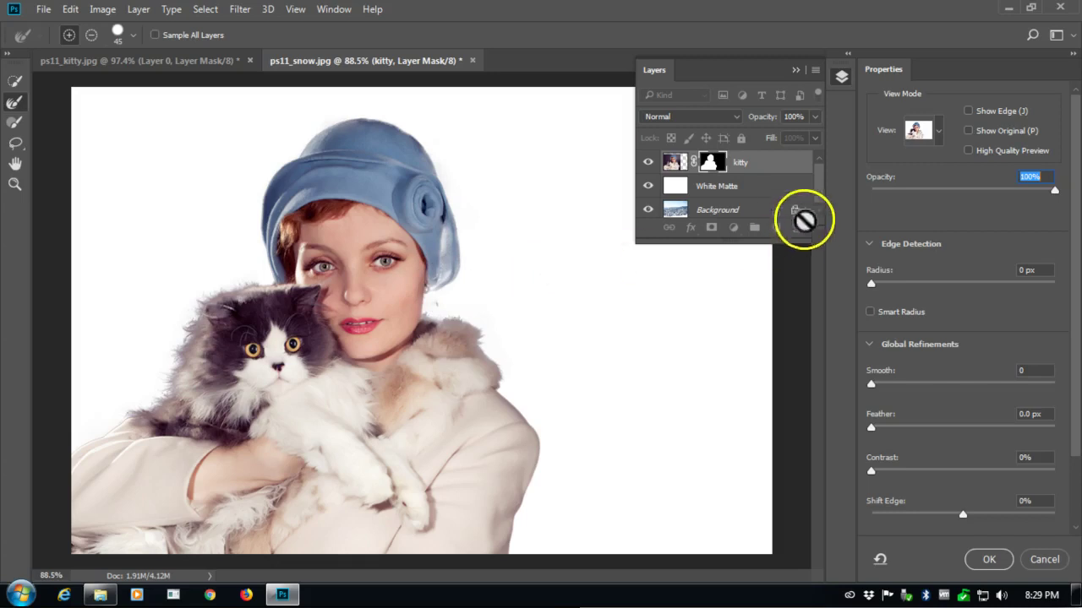
pyautogui.click(989, 559)
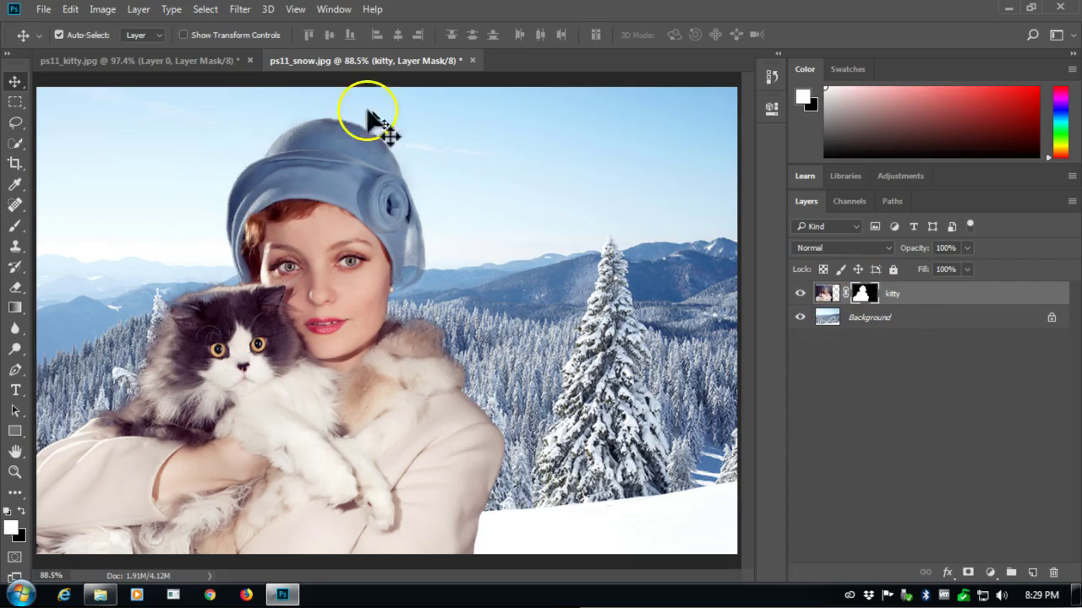
# - Undo Select and Mask from the Edit menu
pyautogui.click(71, 10)
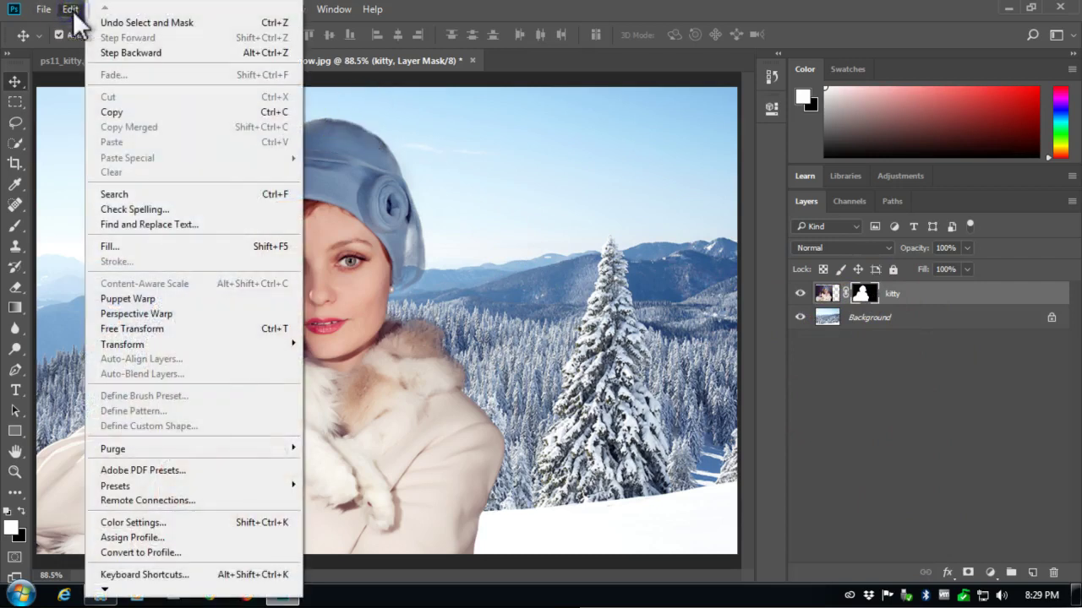
pyautogui.click(147, 23)
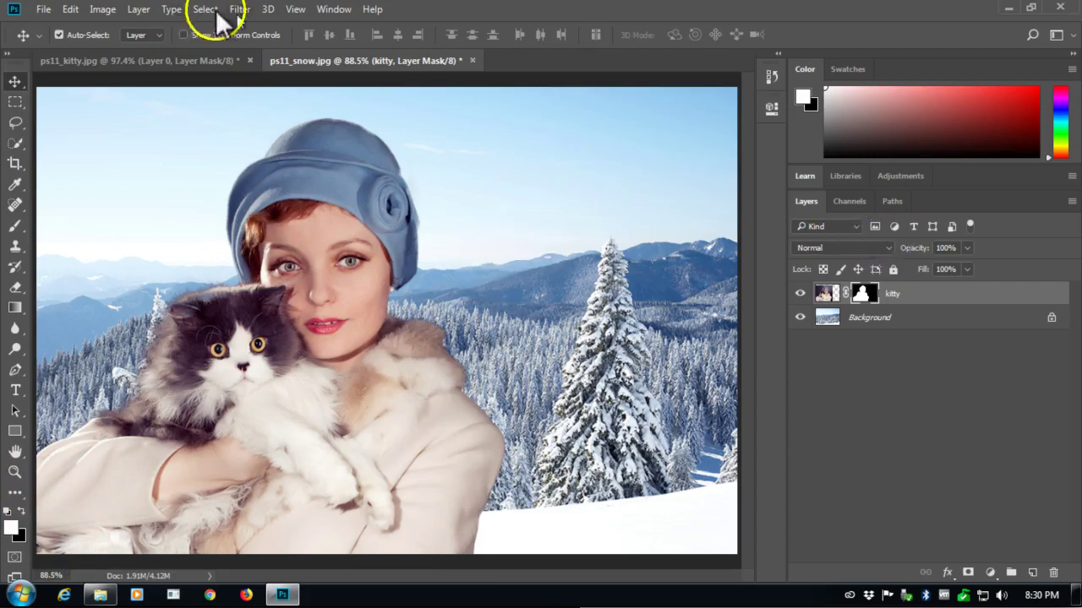
# - Save as ps11_snow in Photoshop PSD format with layers into the Dropbox folder
pyautogui.click(43, 10)
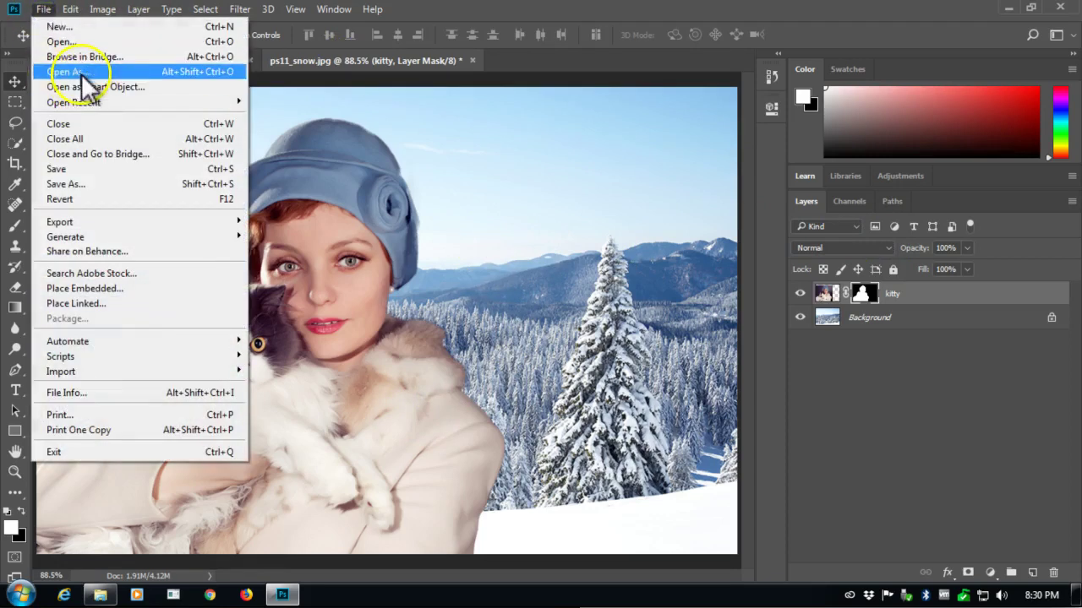
pyautogui.click(93, 181)
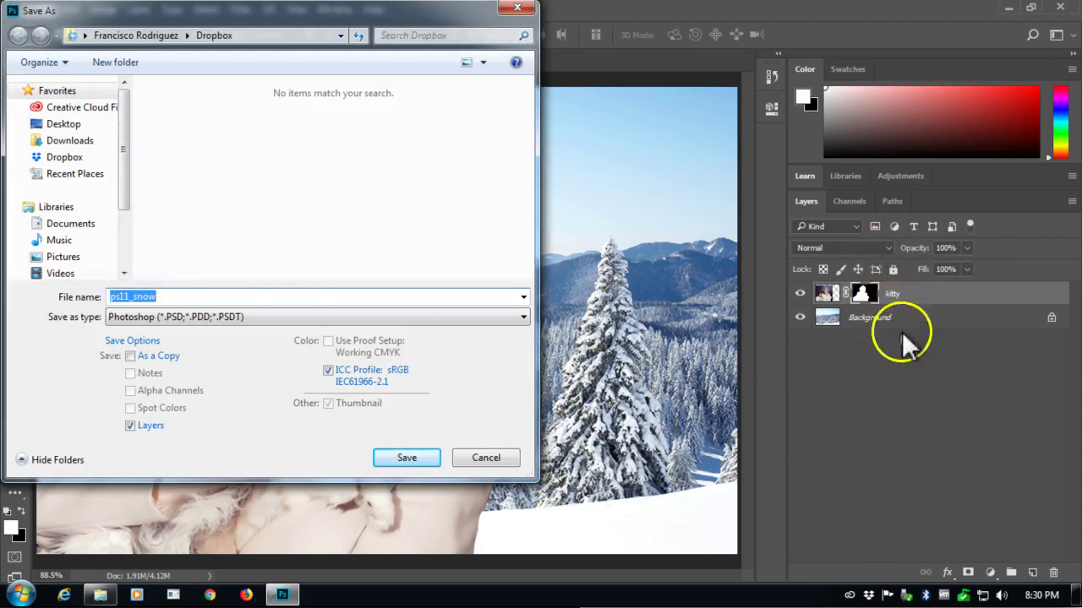
pyautogui.click(67, 157)
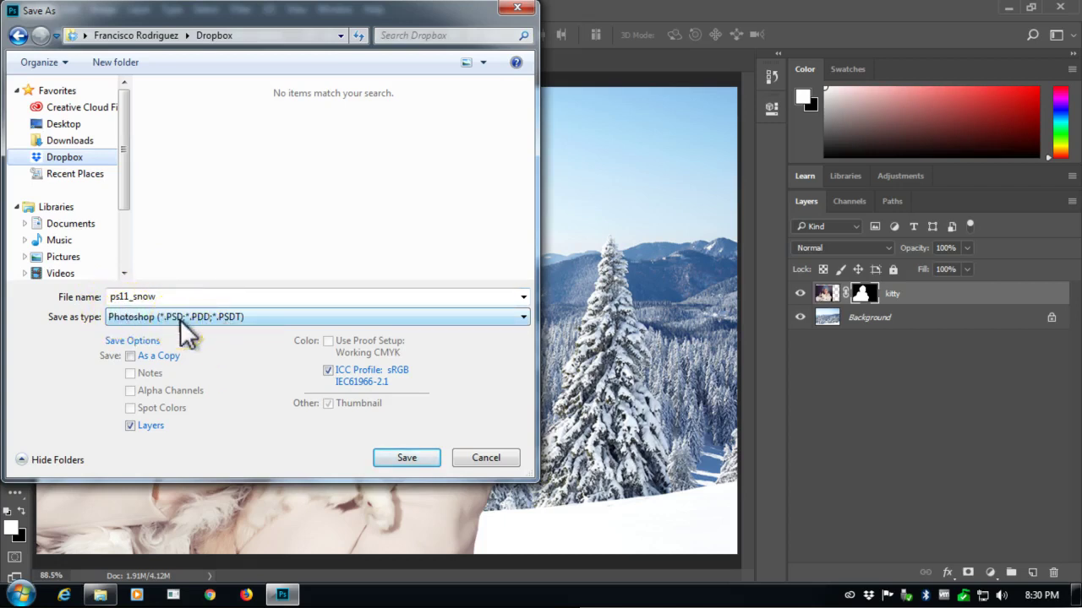
pyautogui.click(368, 320)
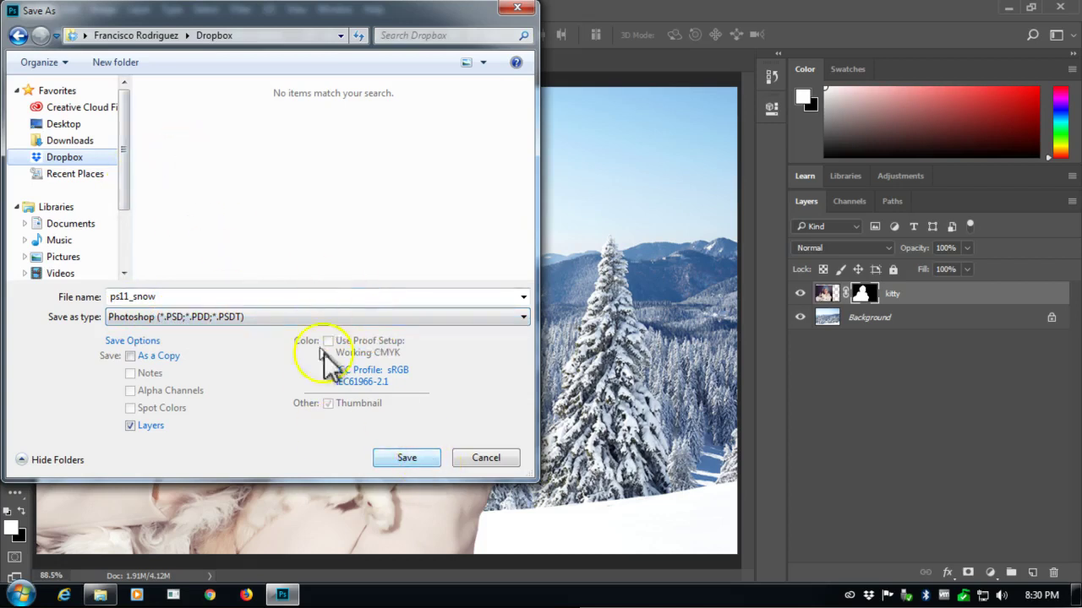
pyautogui.click(403, 458)
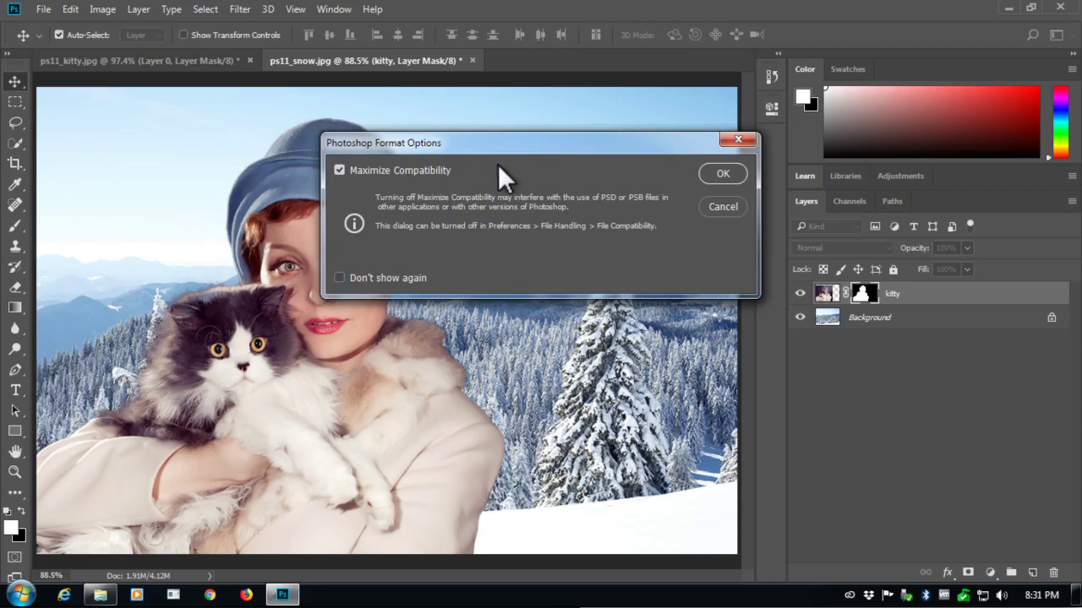
pyautogui.click(728, 173)
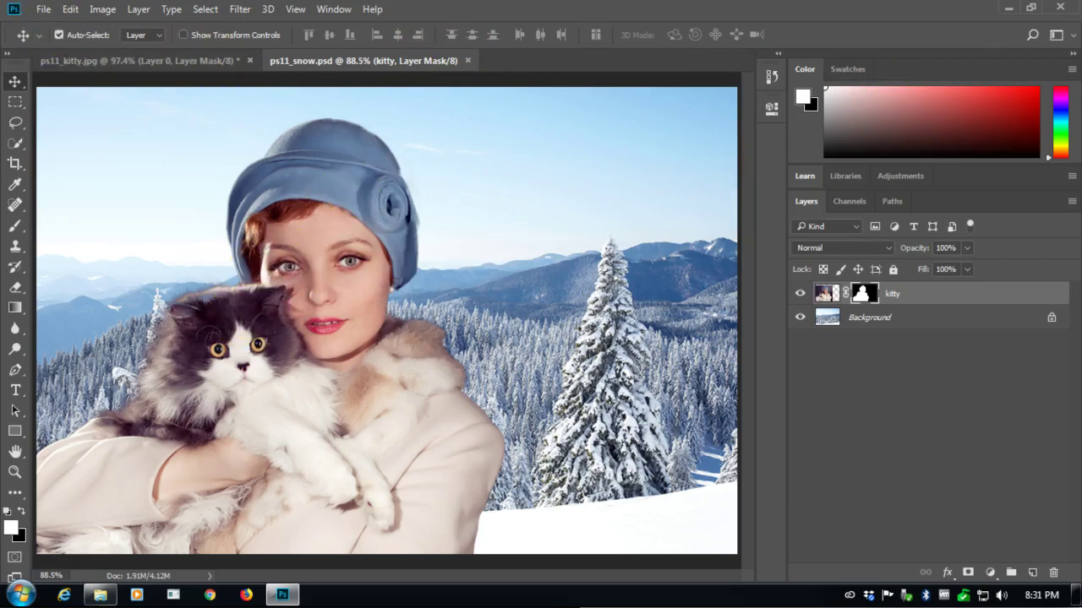
# - Minimize Photoshop and select the ps11_trees file in the Dropbox folder listing
pyautogui.click(1014, 9)
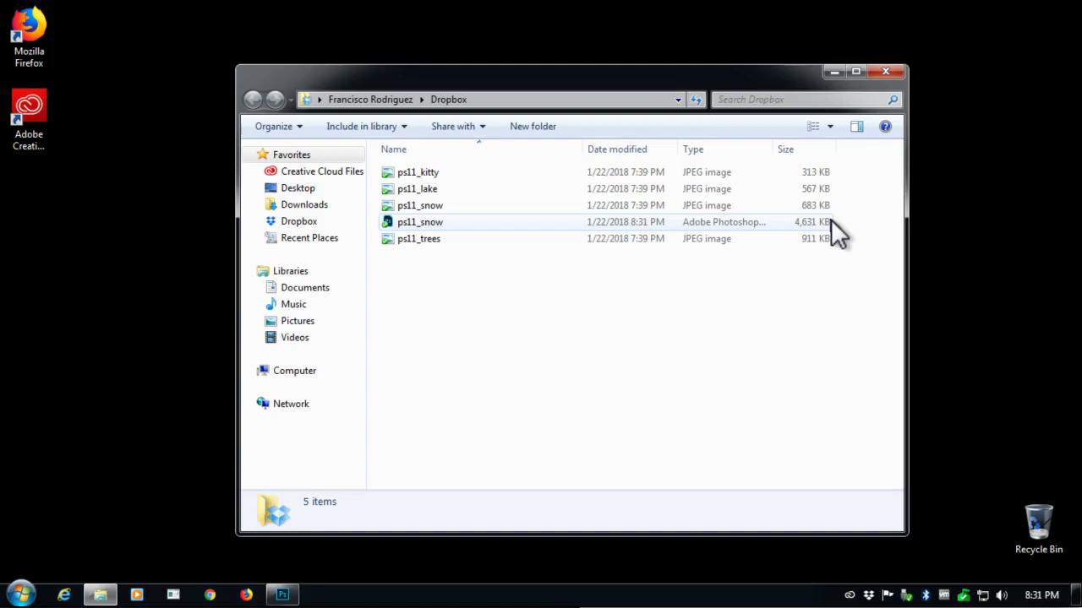
pyautogui.click(783, 237)
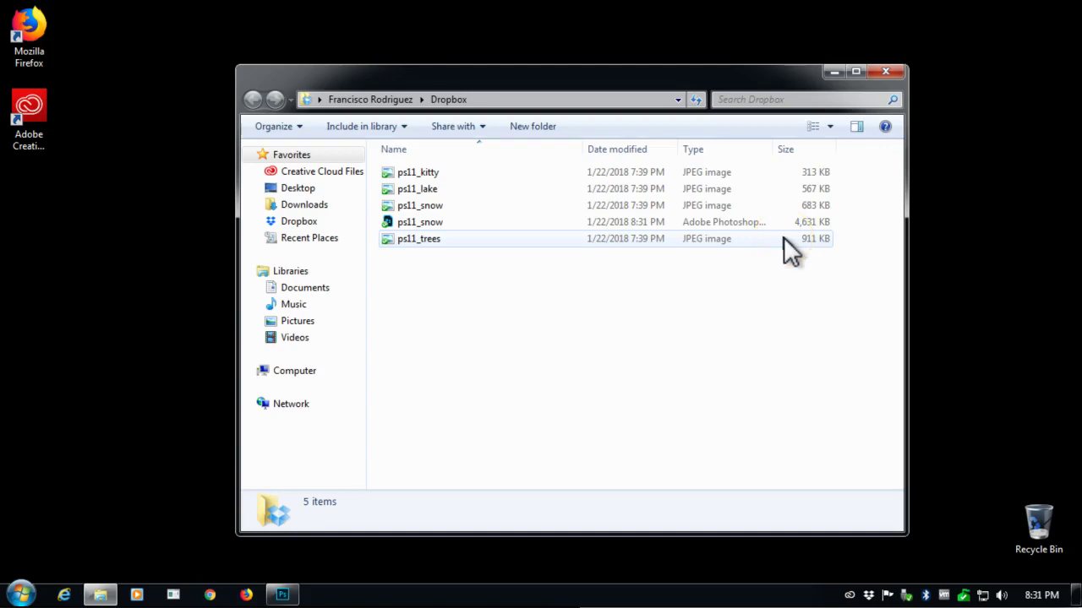